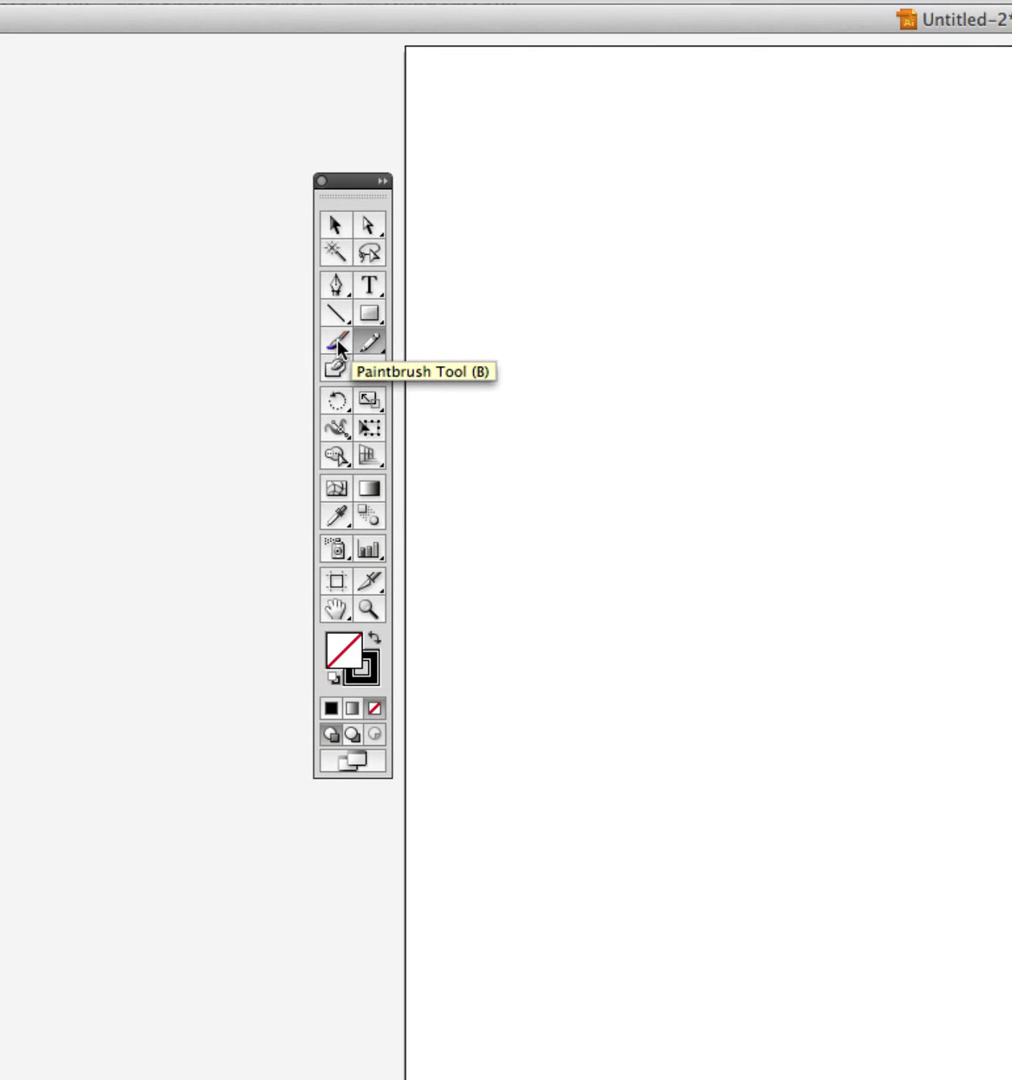
Select the Paintbrush Tool from the Tools panel
{"action": "left_click", "coordinate": [335, 344]}
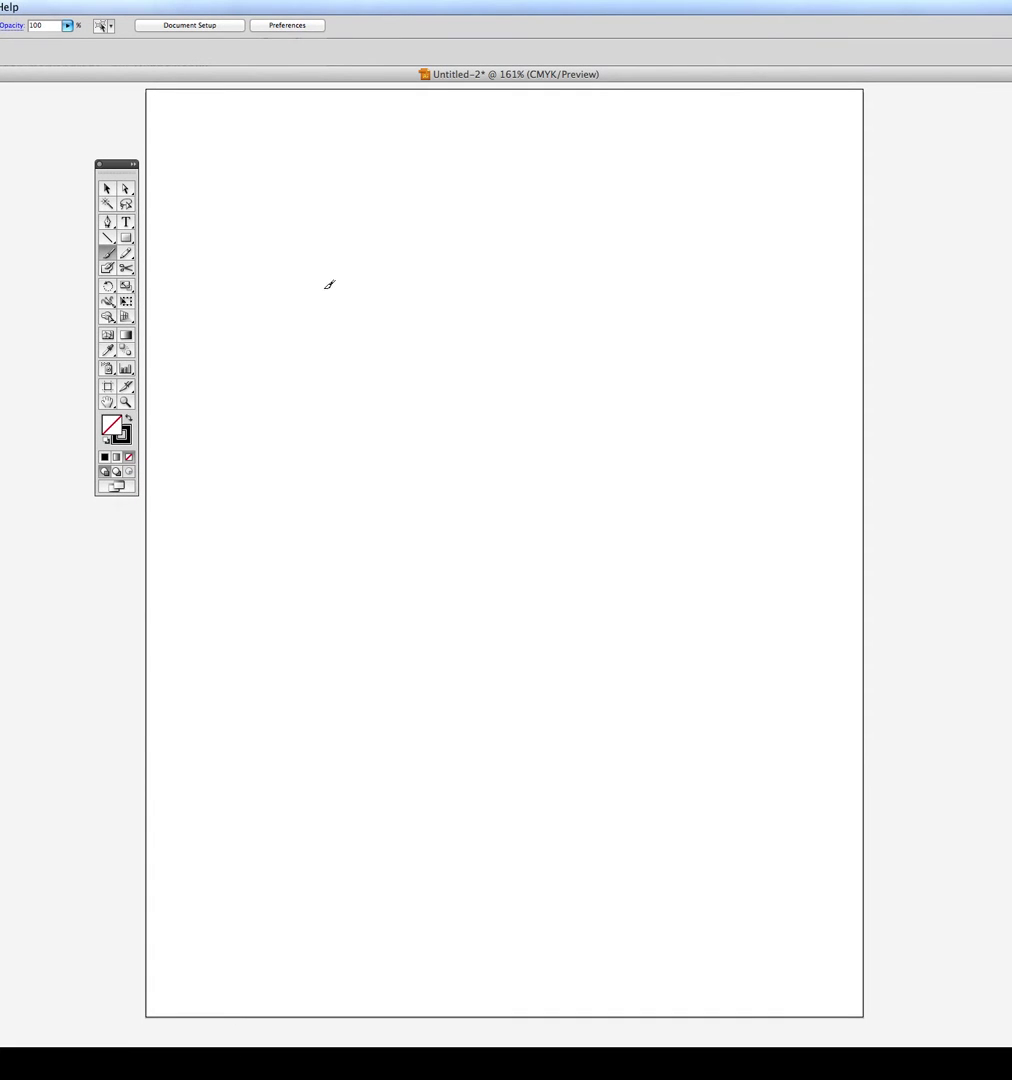
Paint a long freehand S-curve across the artboard, then switch to the Direct Selection tool
{"action": "mouse_move", "coordinate": [331, 289]}
{"action": "left_mouse_down"}
{"action": "mouse_move", "coordinate": [329, 230]}
{"action": "mouse_move", "coordinate": [341, 204]}
{"action": "mouse_move", "coordinate": [453, 166]}
{"action": "mouse_move", "coordinate": [519, 199]}
{"action": "mouse_move", "coordinate": [584, 294]}
{"action": "mouse_move", "coordinate": [569, 343]}
{"action": "mouse_move", "coordinate": [515, 396]}
{"action": "mouse_move", "coordinate": [321, 492]}
{"action": "mouse_move", "coordinate": [288, 580]}
{"action": "mouse_move", "coordinate": [400, 649]}
{"action": "mouse_move", "coordinate": [505, 664]}
{"action": "mouse_move", "coordinate": [616, 571]}
{"action": "mouse_move", "coordinate": [622, 540]}
{"action": "left_mouse_up"}
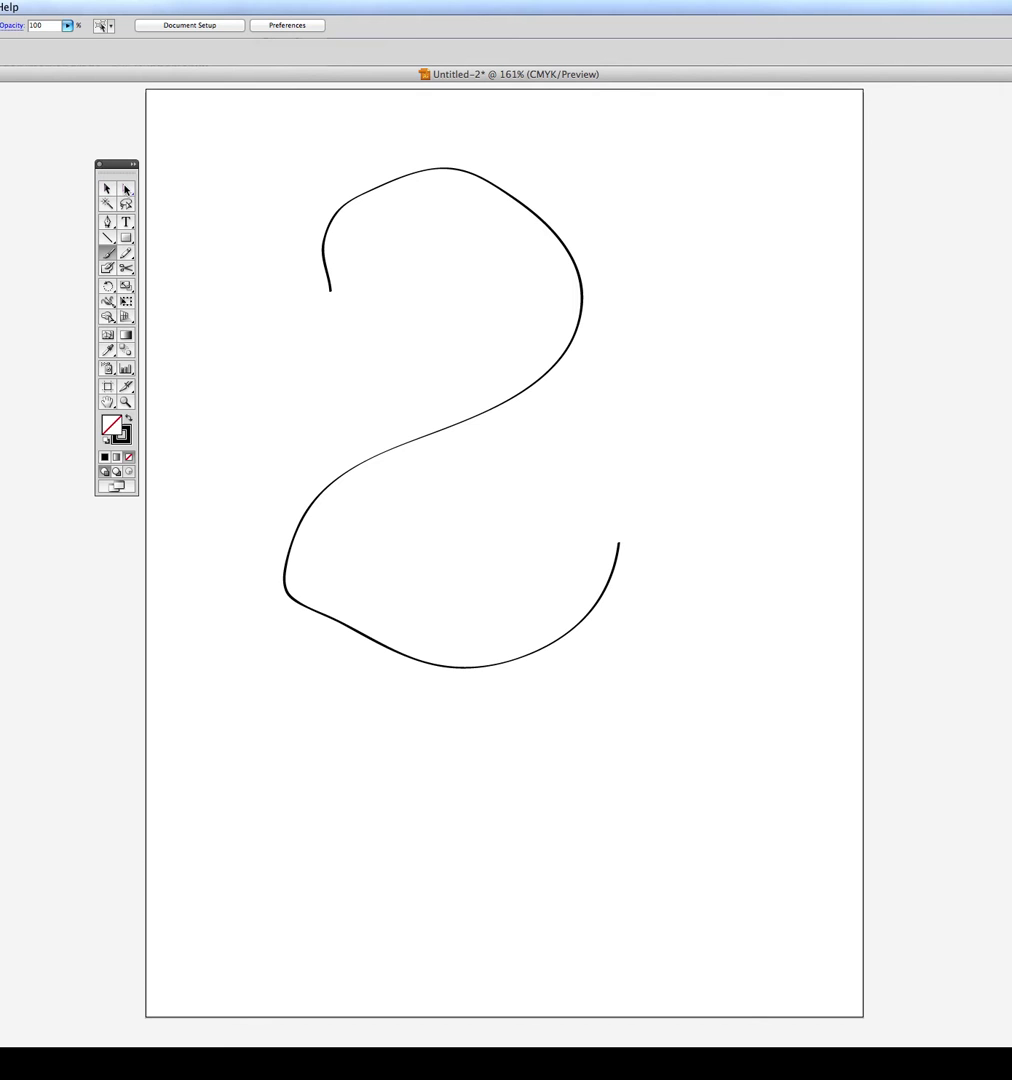
{"action": "left_click", "coordinate": [126, 188]}
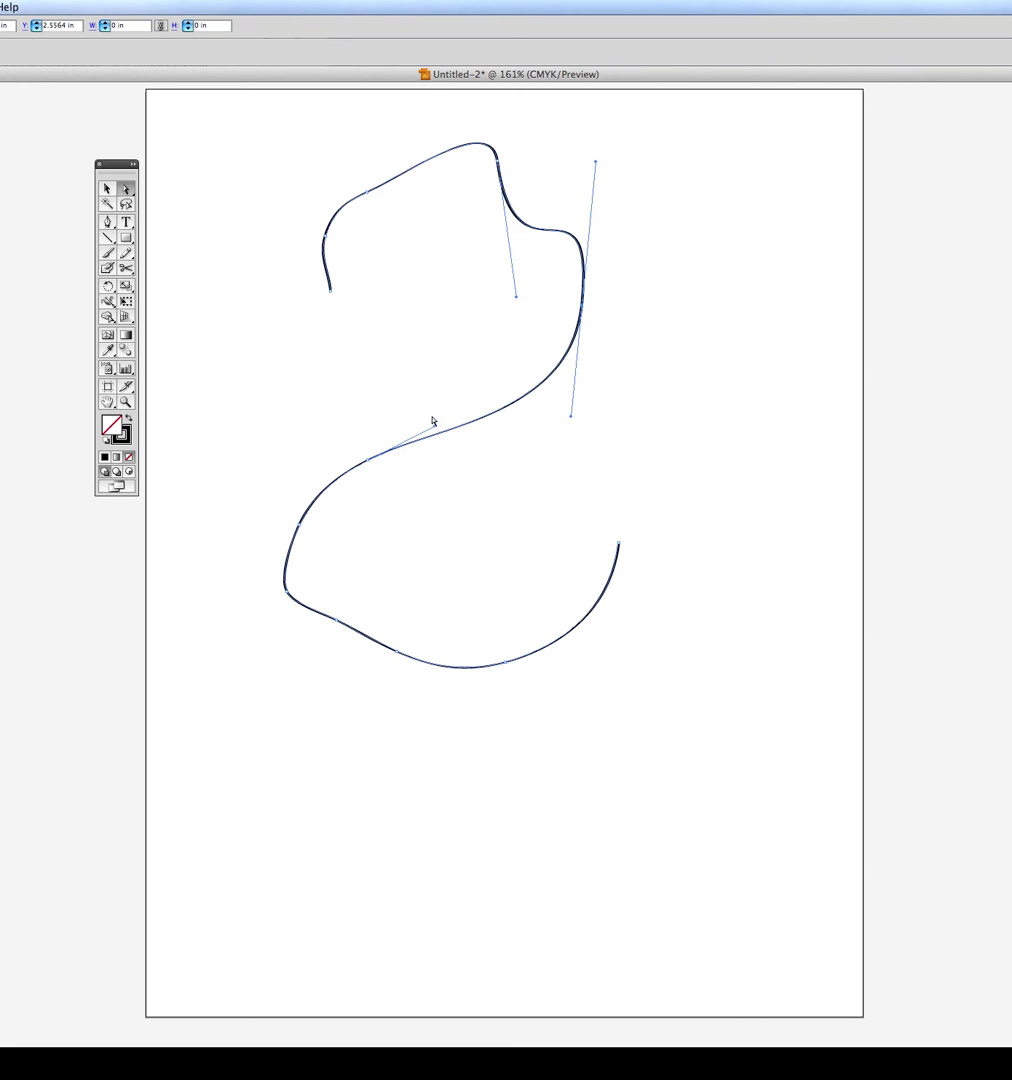
Delete the old curve pieces and paint a new curve from lower middle to upper right
{"action": "key", "text": "Delete"}
{"action": "key", "text": "Delete"}
{"action": "key", "text": "b"}
{"action": "mouse_move", "coordinate": [451, 604]}
{"action": "left_mouse_down"}
{"action": "mouse_move", "coordinate": [485, 405]}
{"action": "mouse_move", "coordinate": [545, 357]}
{"action": "mouse_move", "coordinate": [588, 160]}
{"action": "left_mouse_up"}
Sharpen the new curve's middle S-bend by pulling its anchor handle, then reselect the curve
{"action": "key", "text": "a"}
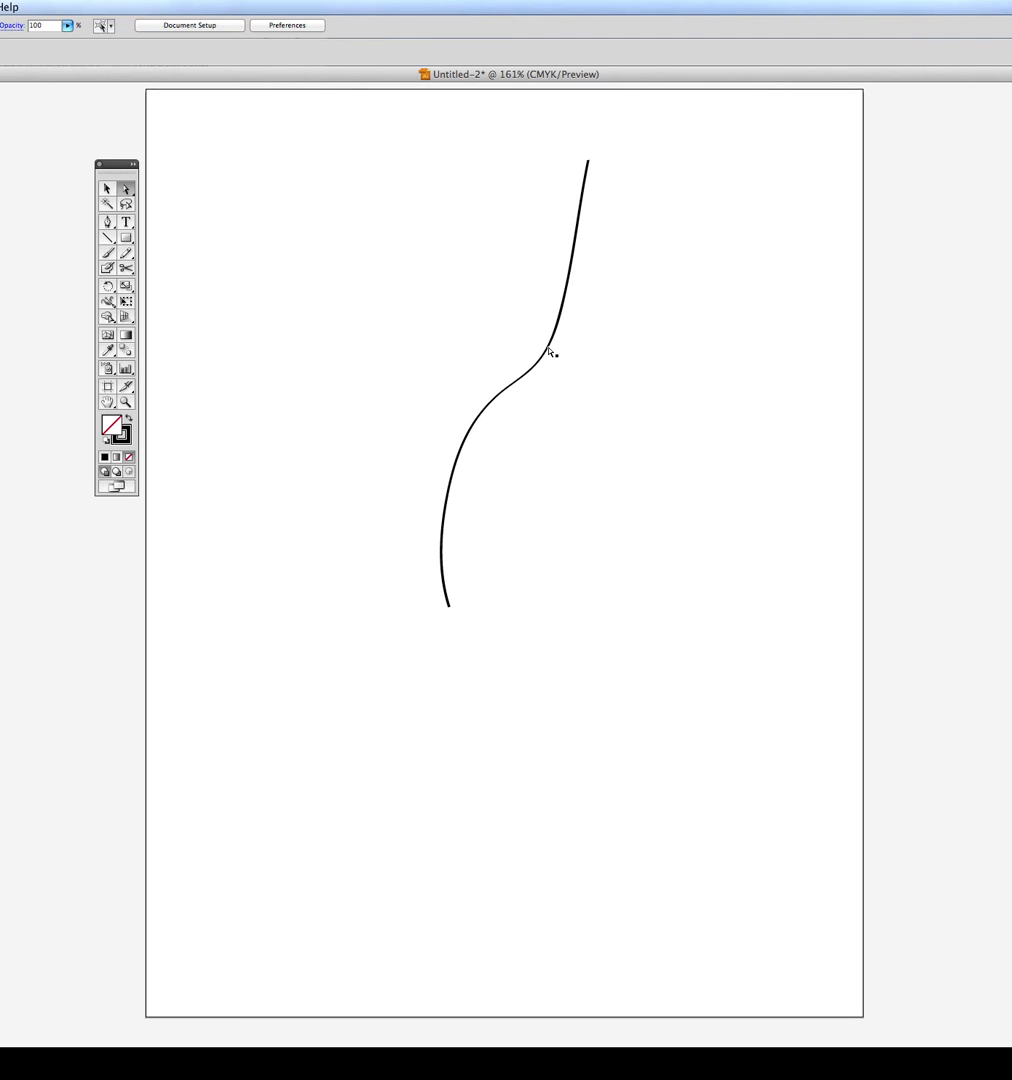
{"action": "left_click", "coordinate": [549, 352]}
{"action": "left_click_drag", "start_coordinate": [533, 375], "coordinate": [553, 382]}
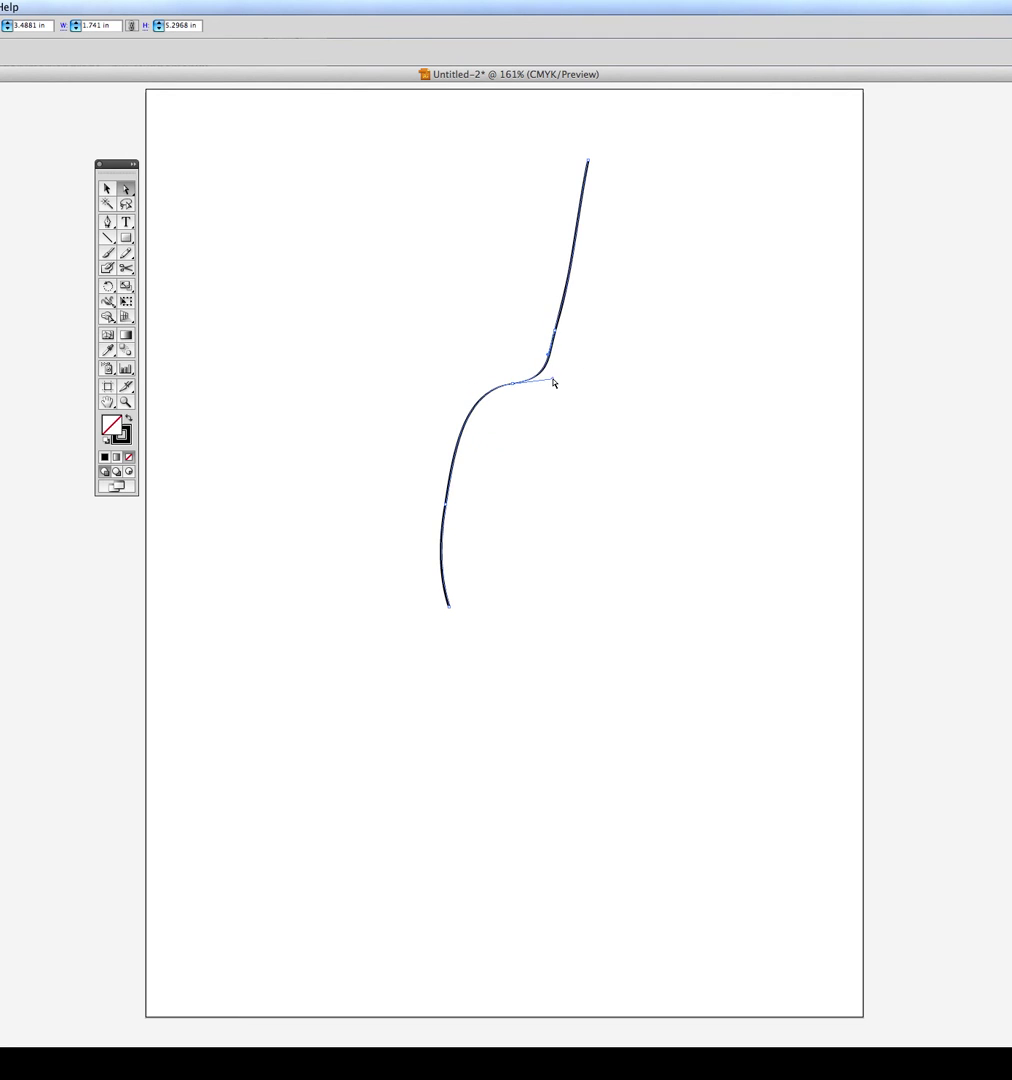
{"action": "left_click", "coordinate": [585, 272]}
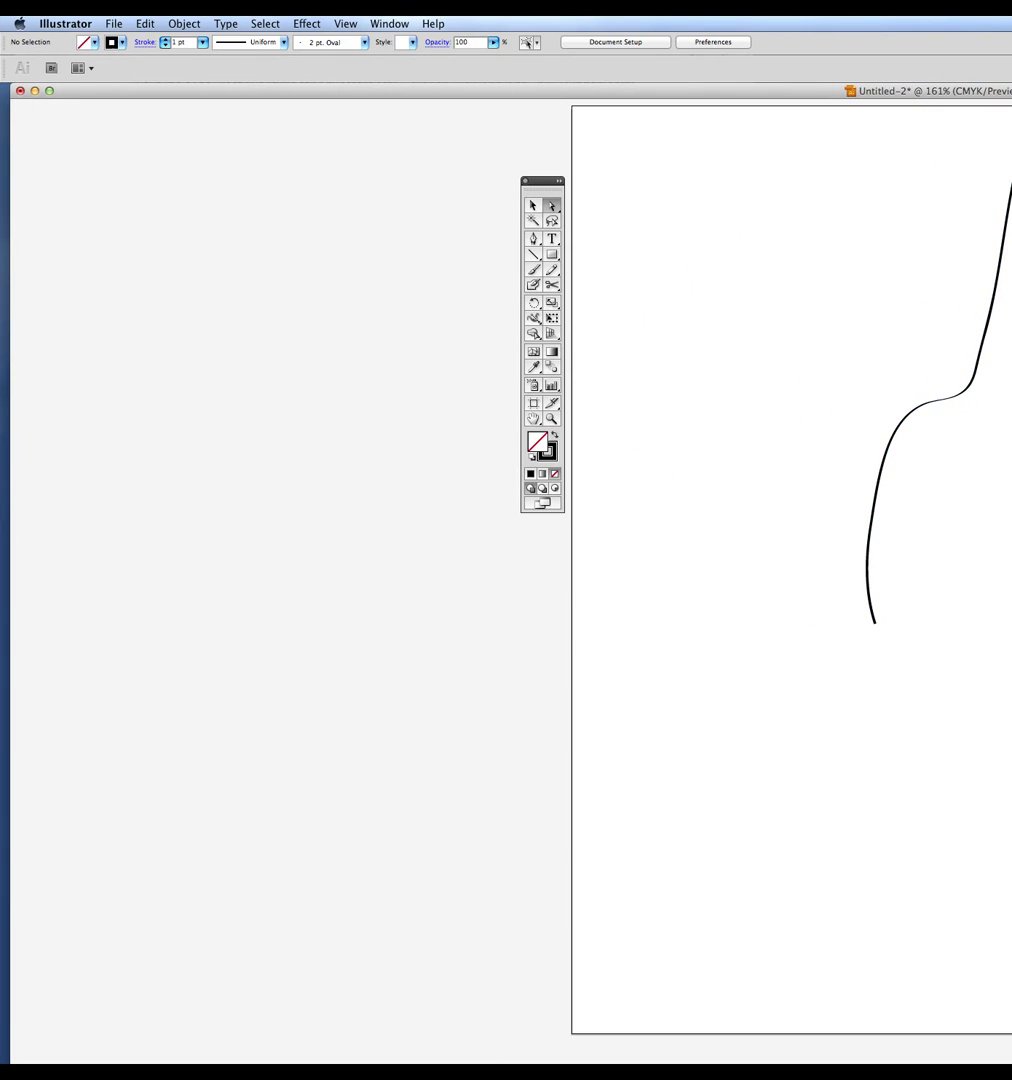
{"action": "left_click", "coordinate": [998, 289]}
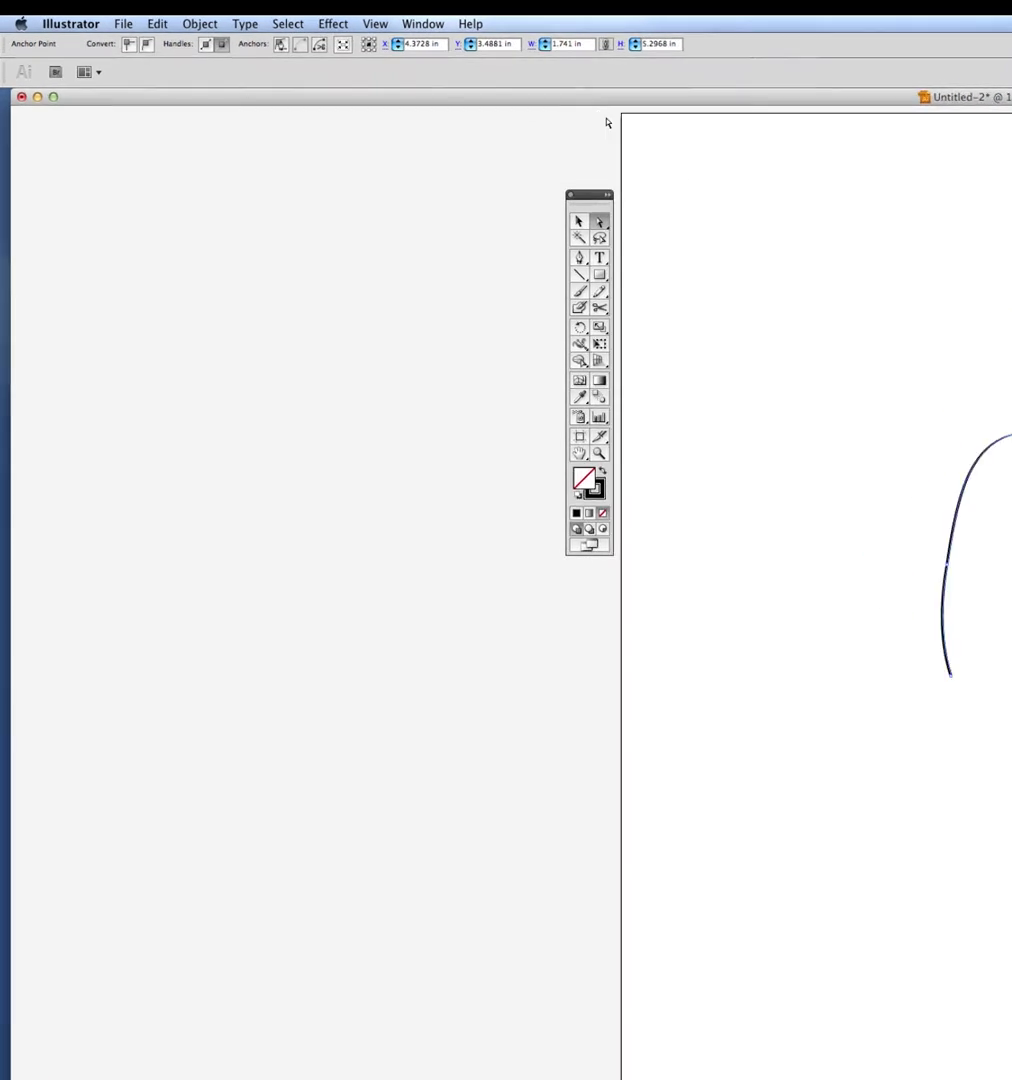
Open the Stroke panel from the Window menu and move it up over the canvas
{"action": "left_click", "coordinate": [391, 25]}
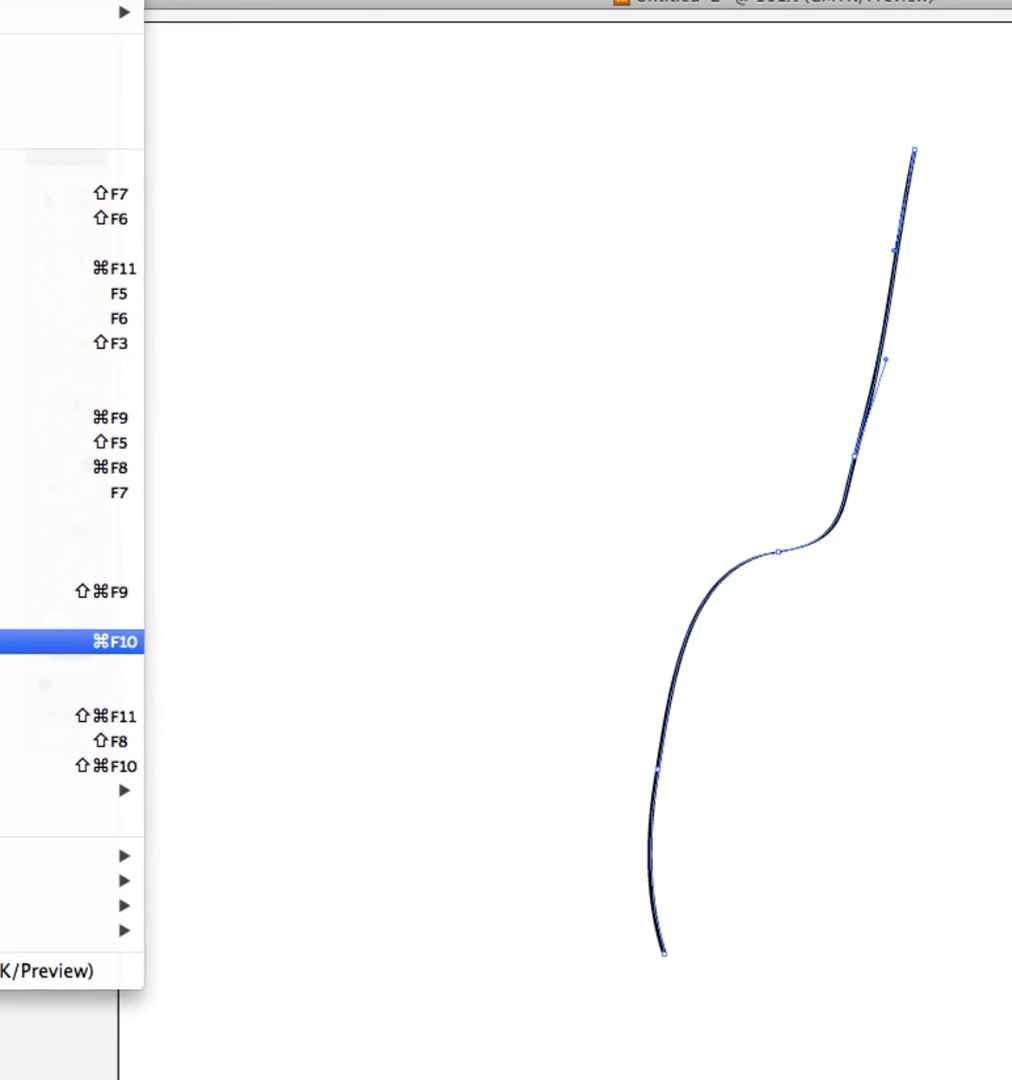
{"action": "left_click", "coordinate": [705, 792]}
{"action": "mouse_move", "coordinate": [157, 822]}
{"action": "left_mouse_down"}
{"action": "mouse_move", "coordinate": [212, 778]}
{"action": "mouse_move", "coordinate": [569, 149]}
{"action": "mouse_move", "coordinate": [563, 172]}
{"action": "left_mouse_up"}
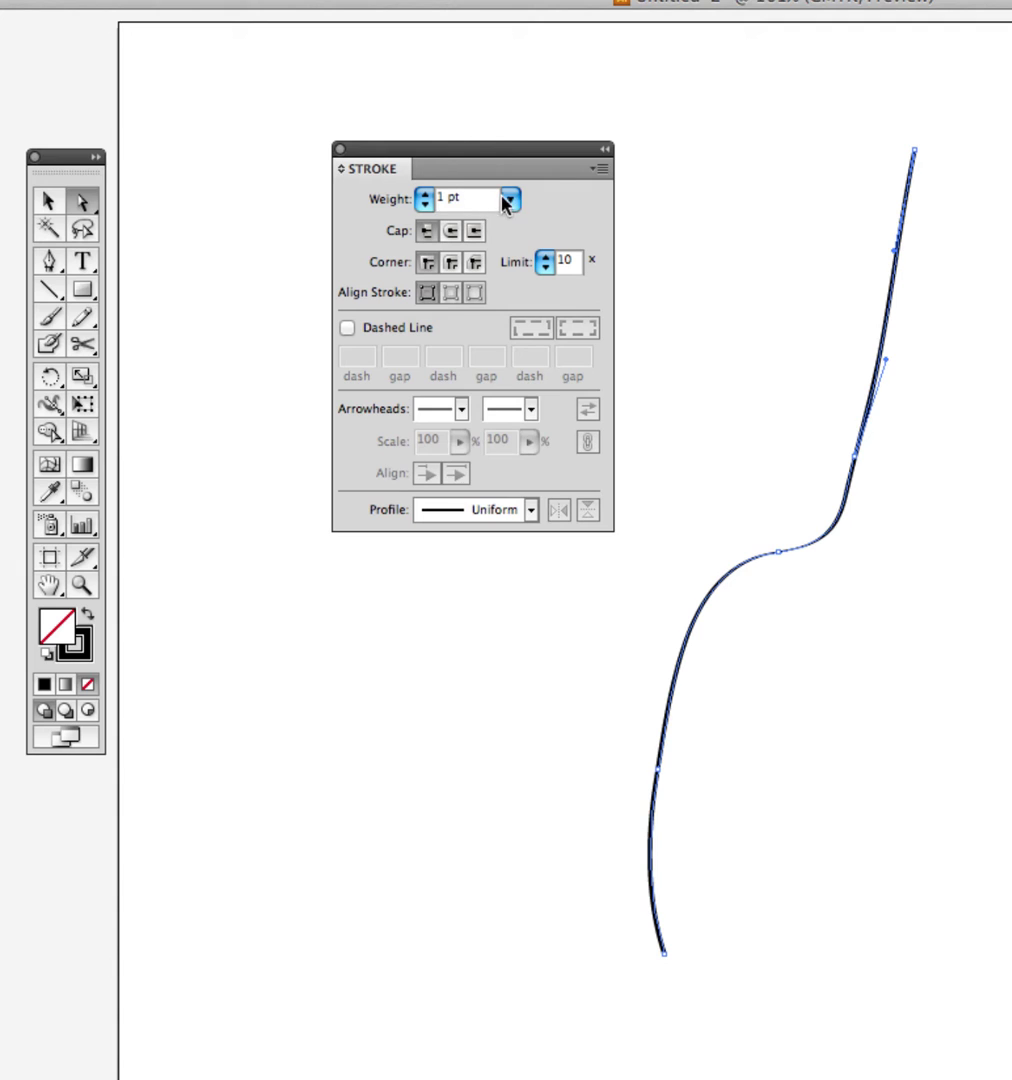
Try stroke weights of 7 pt and 40 pt, then return the curve to 1 pt
{"action": "left_click", "coordinate": [507, 201]}
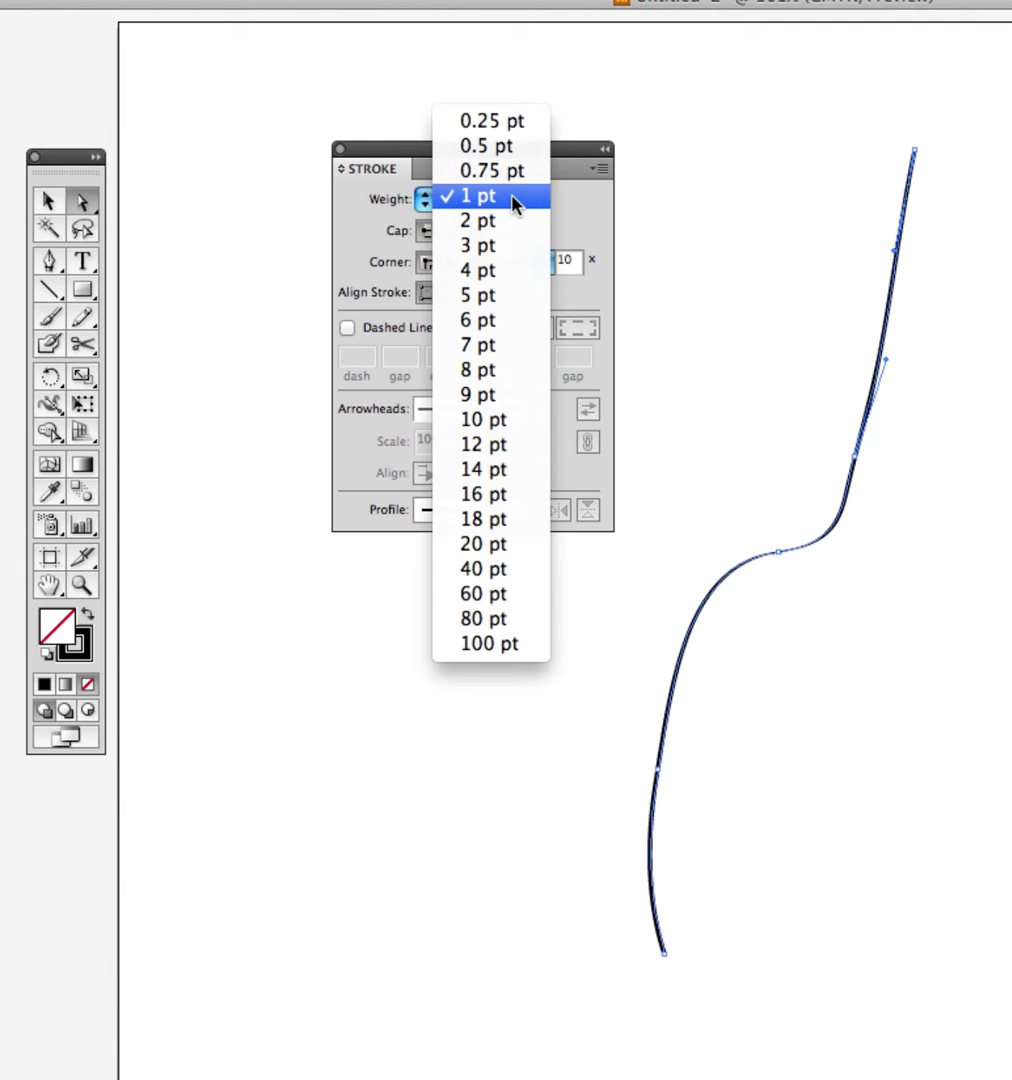
{"action": "left_click", "coordinate": [505, 350]}
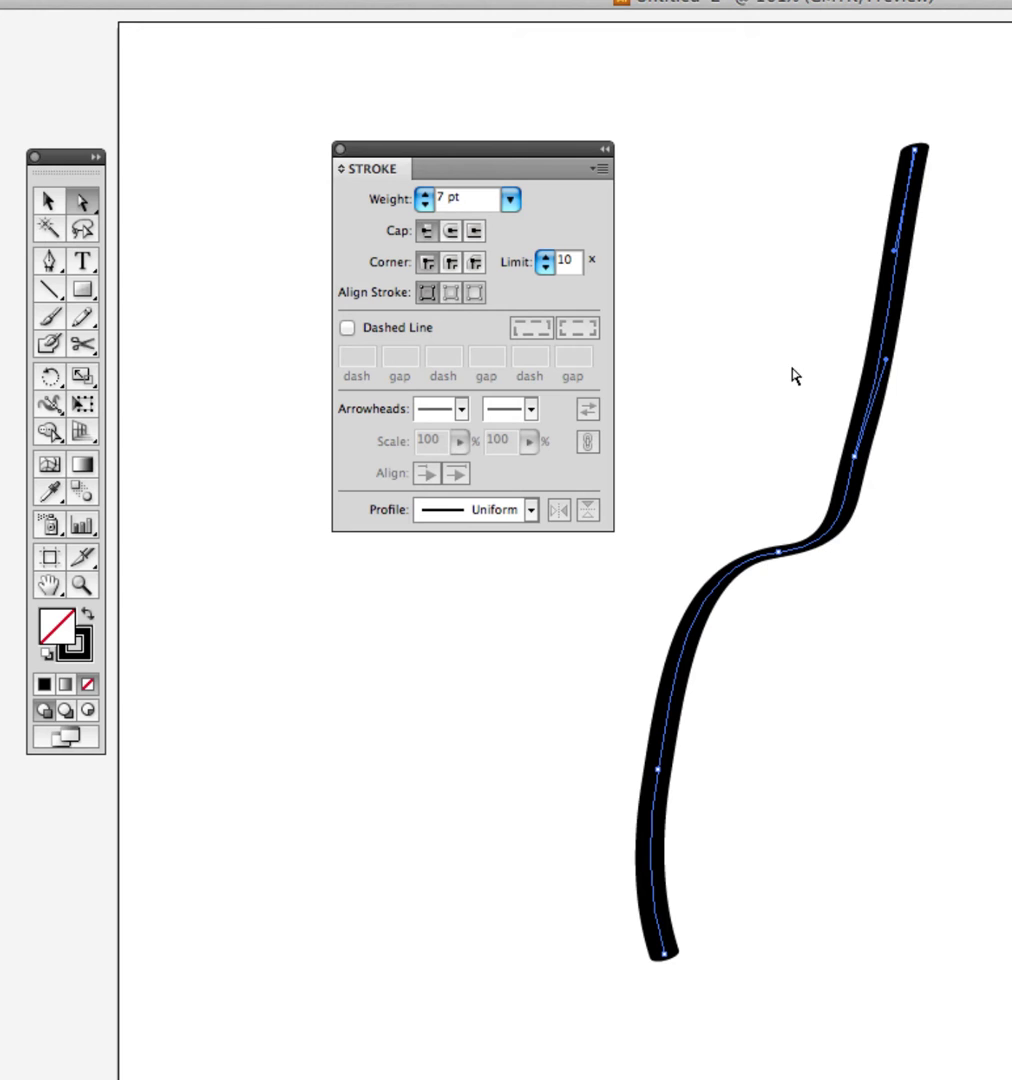
{"action": "left_click", "coordinate": [510, 199]}
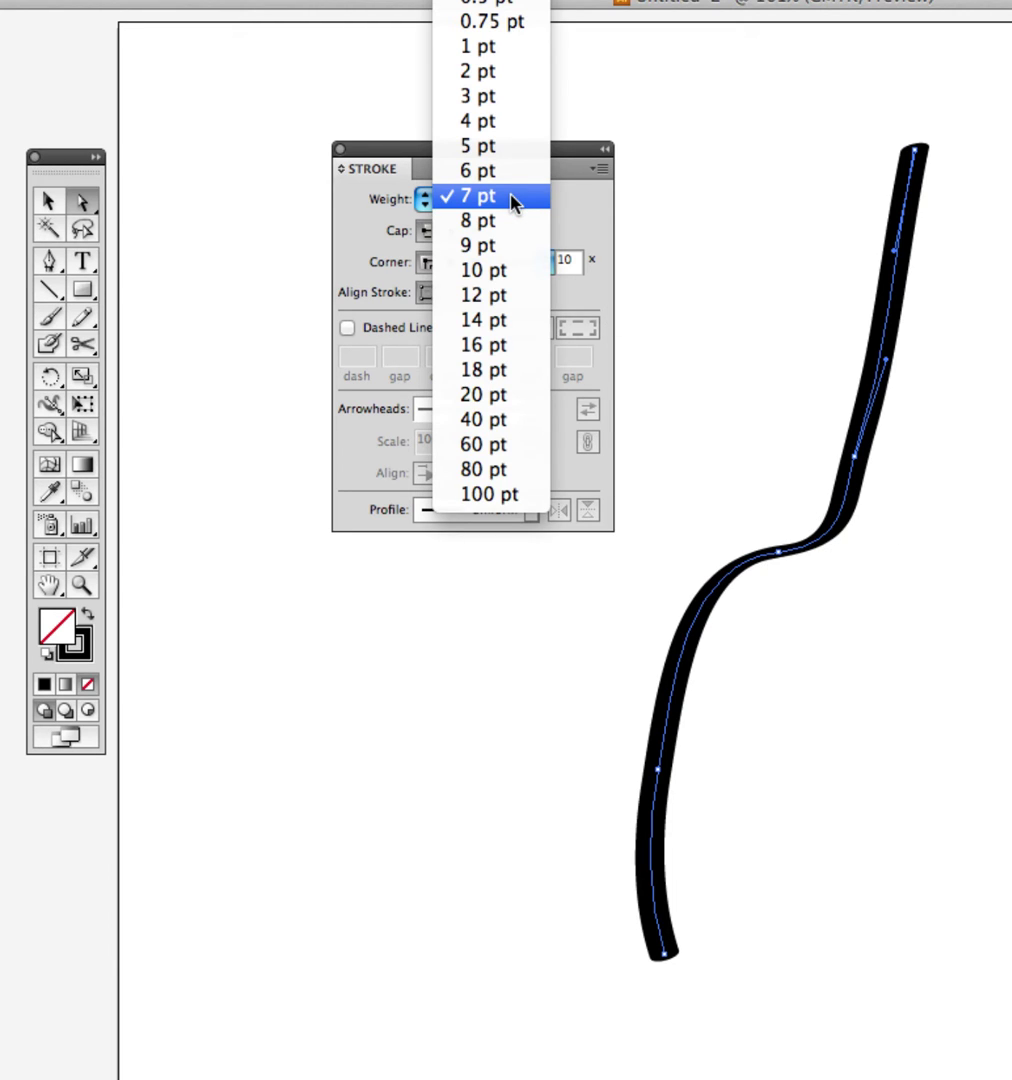
{"action": "left_click", "coordinate": [495, 419]}
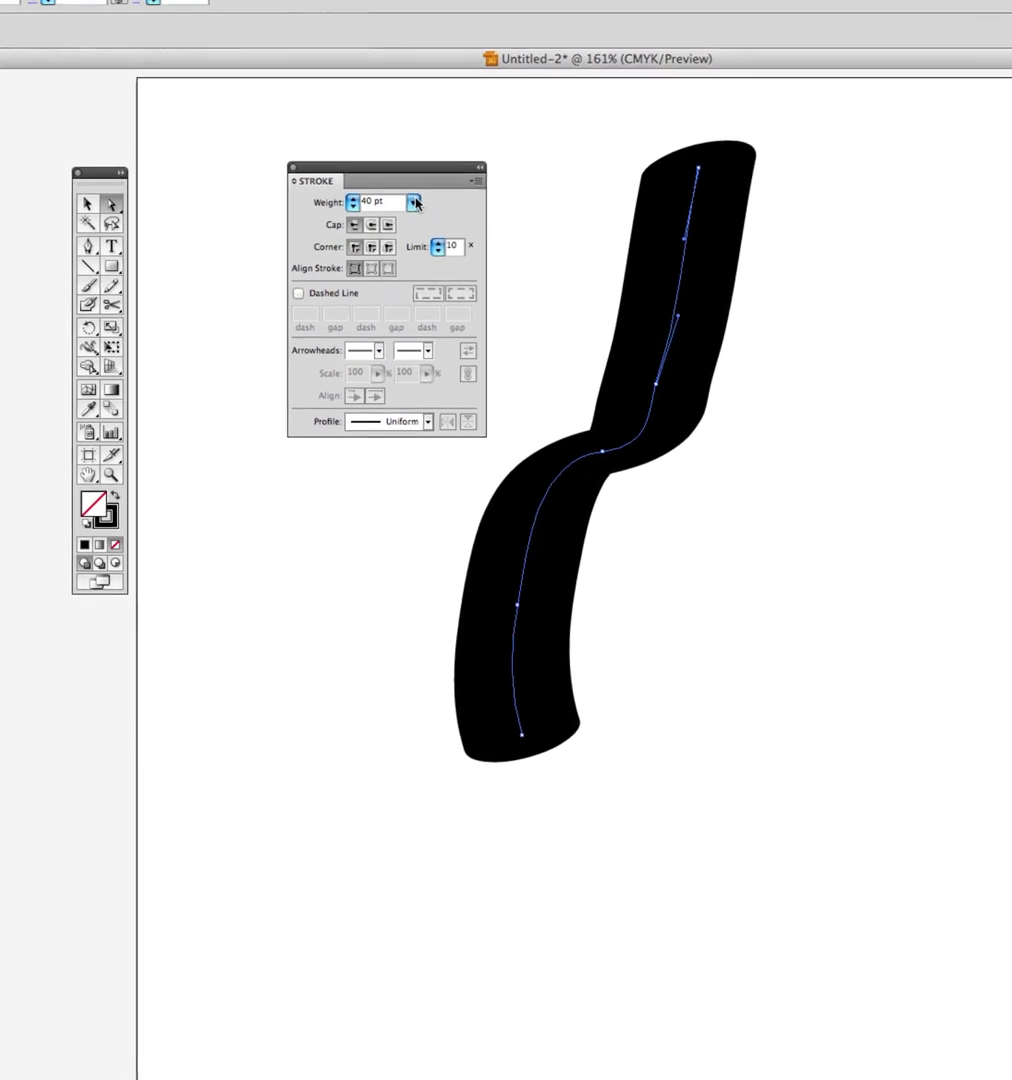
{"action": "left_click", "coordinate": [411, 203]}
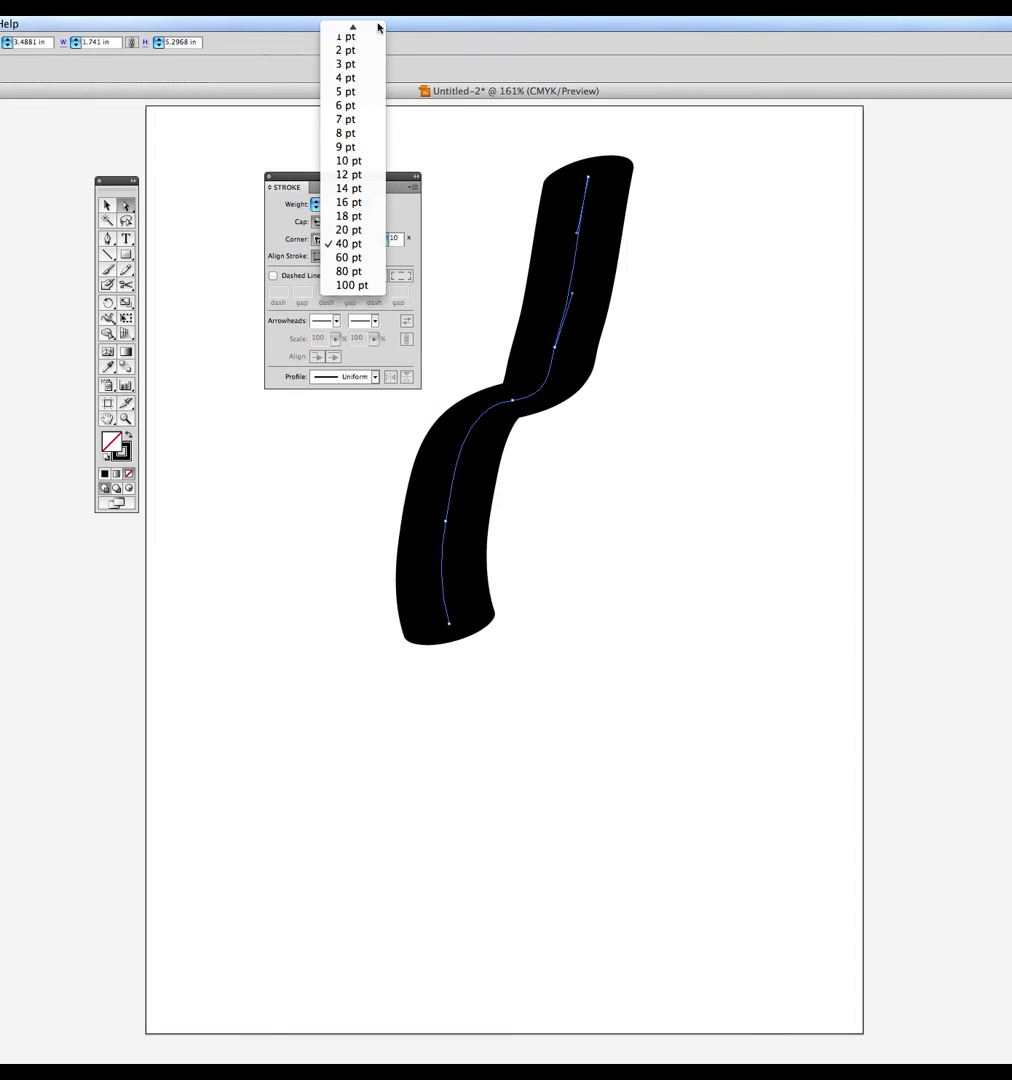
{"action": "left_click", "coordinate": [345, 46]}
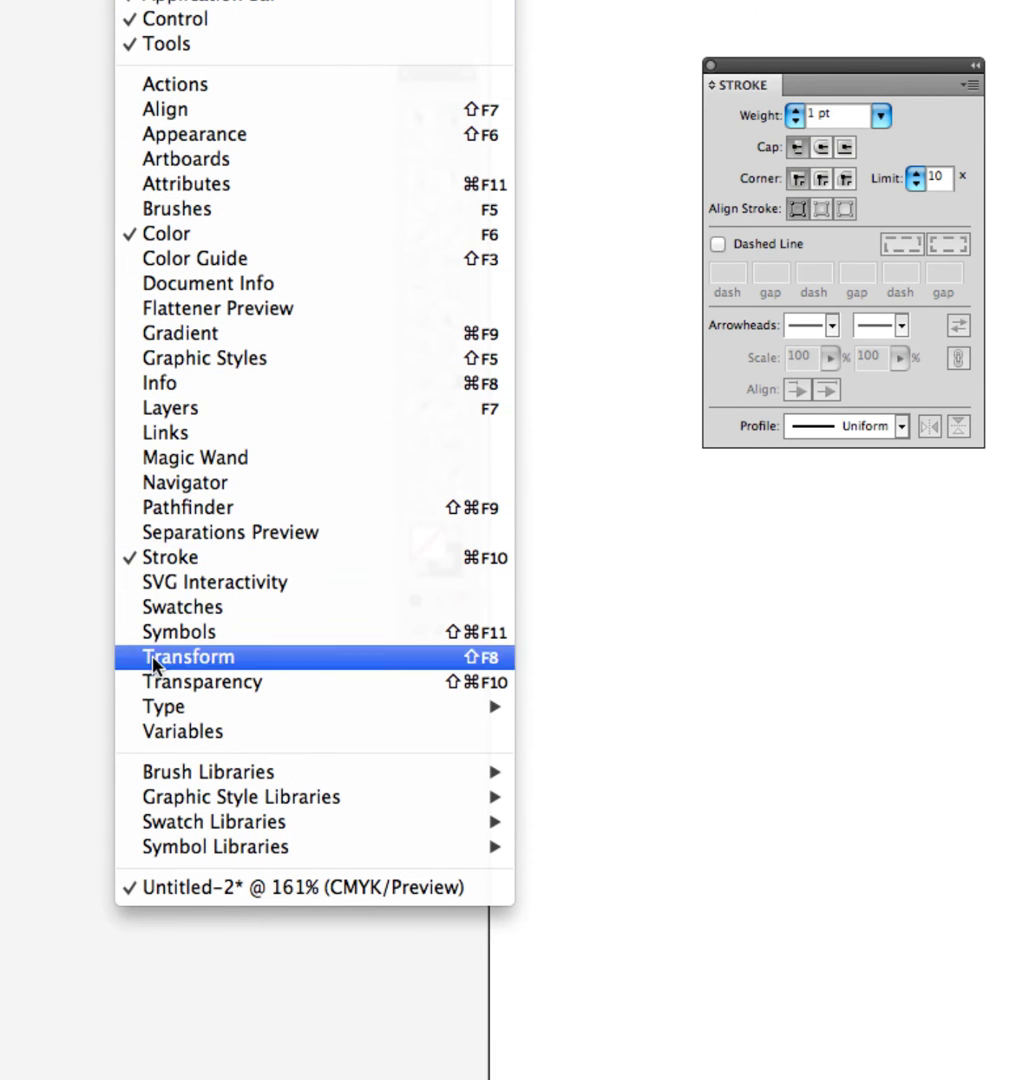
Bring up Window > Brush Libraries > Artistic, showing Artistic_ChalkCharcoalPencil
{"action": "mouse_move", "coordinate": [172, 782]}
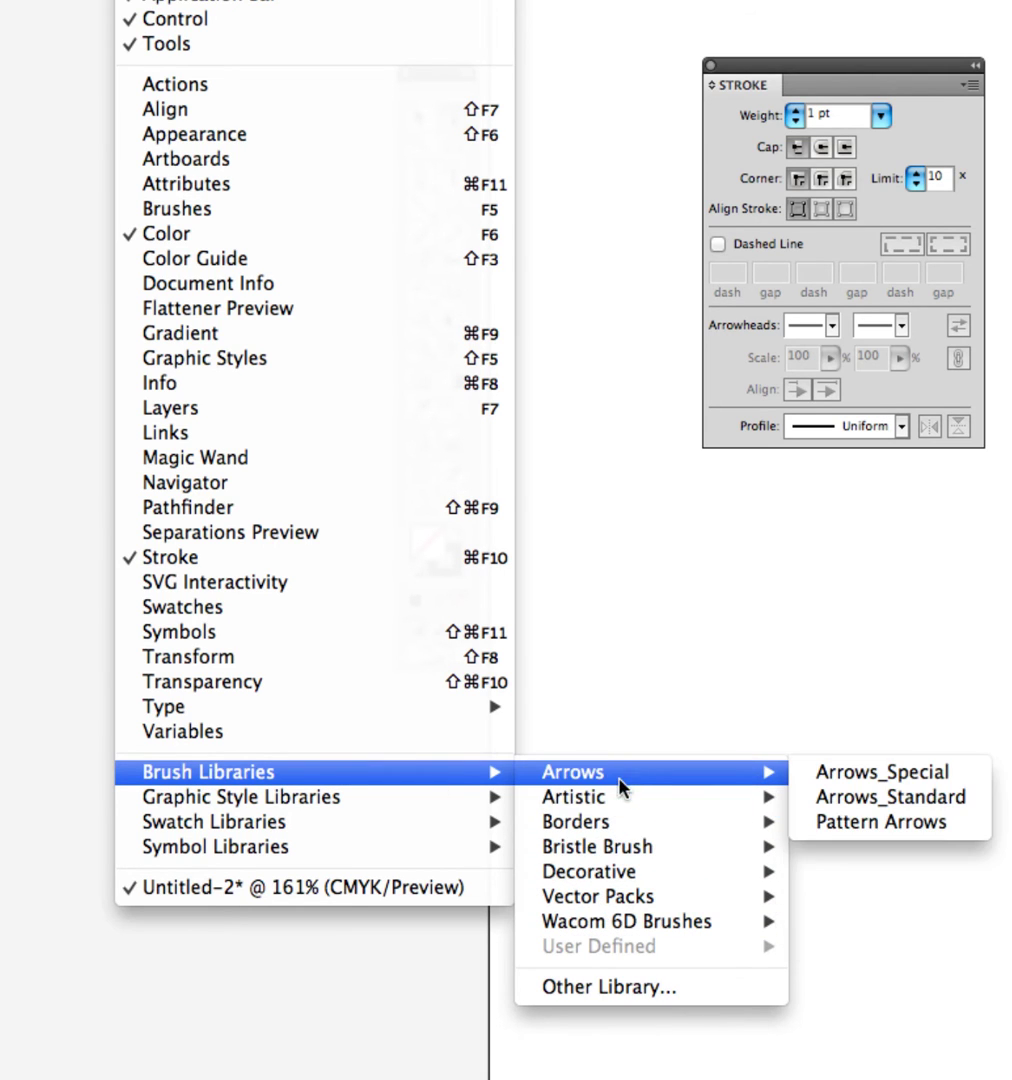
{"action": "mouse_move", "coordinate": [618, 806]}
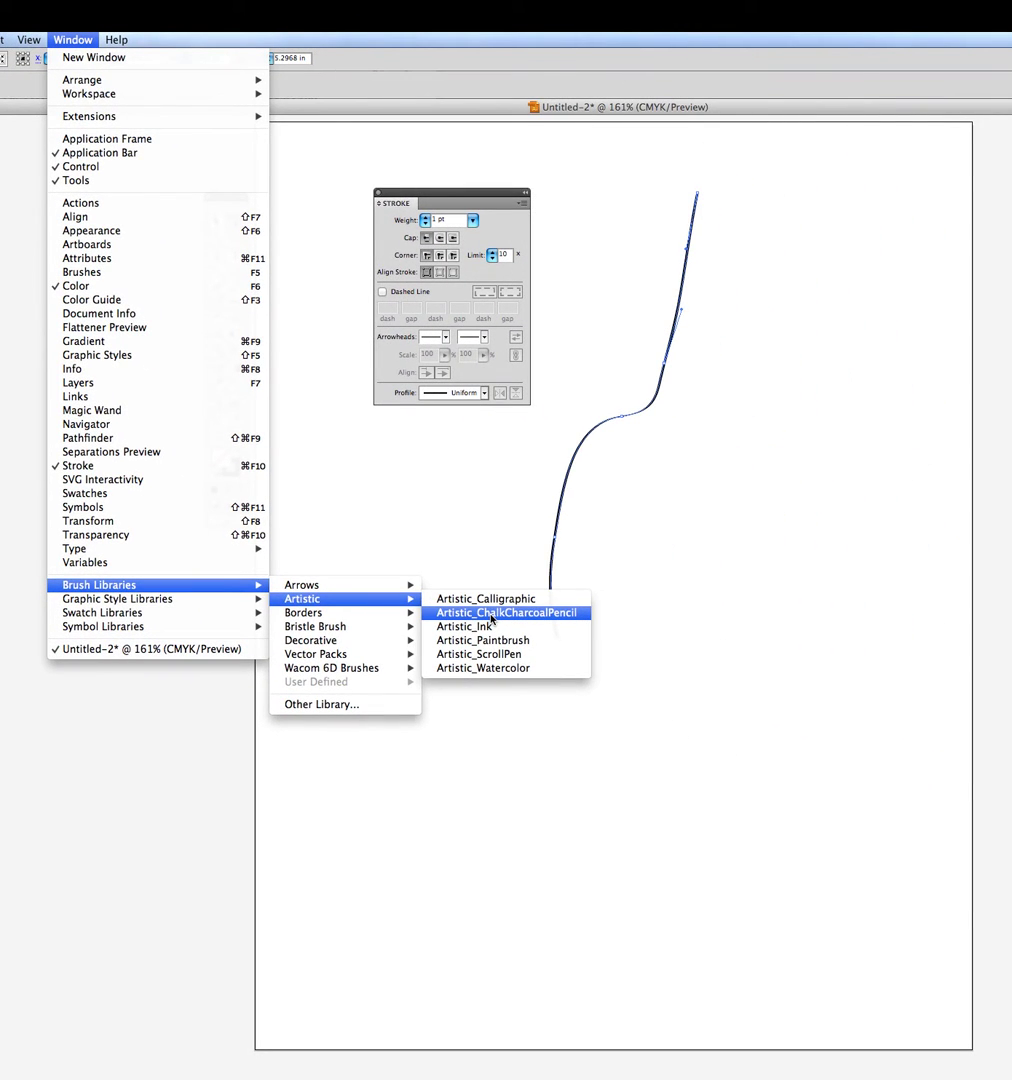
Open the Artistic_ChalkCharcoalPencil library, move and enlarge its panel at right, and reselect the curve
{"action": "left_click", "coordinate": [491, 614]}
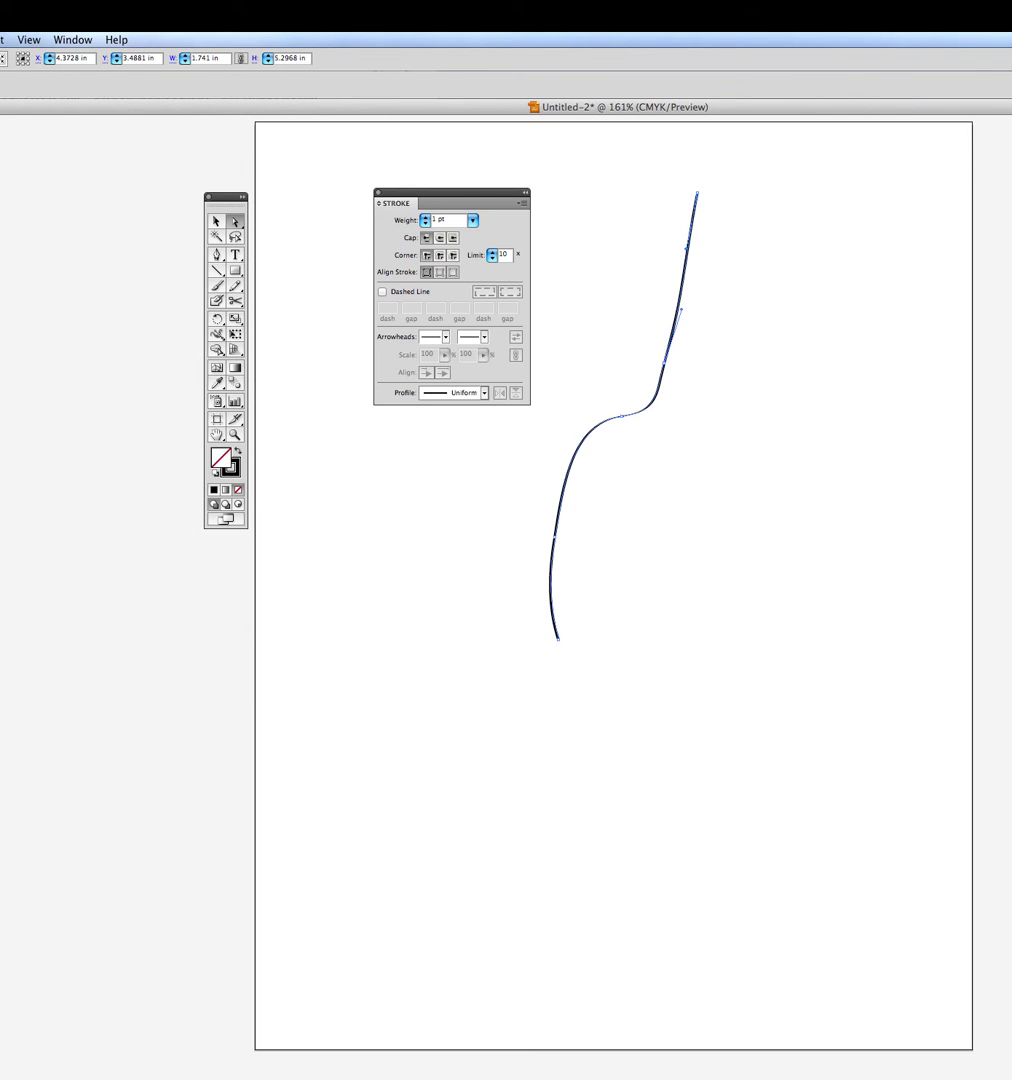
{"action": "mouse_move", "coordinate": [658, 256]}
{"action": "left_mouse_down"}
{"action": "mouse_move", "coordinate": [755, 314]}
{"action": "mouse_move", "coordinate": [836, 343]}
{"action": "left_mouse_up"}
{"action": "left_click_drag", "start_coordinate": [912, 443], "coordinate": [917, 818]}
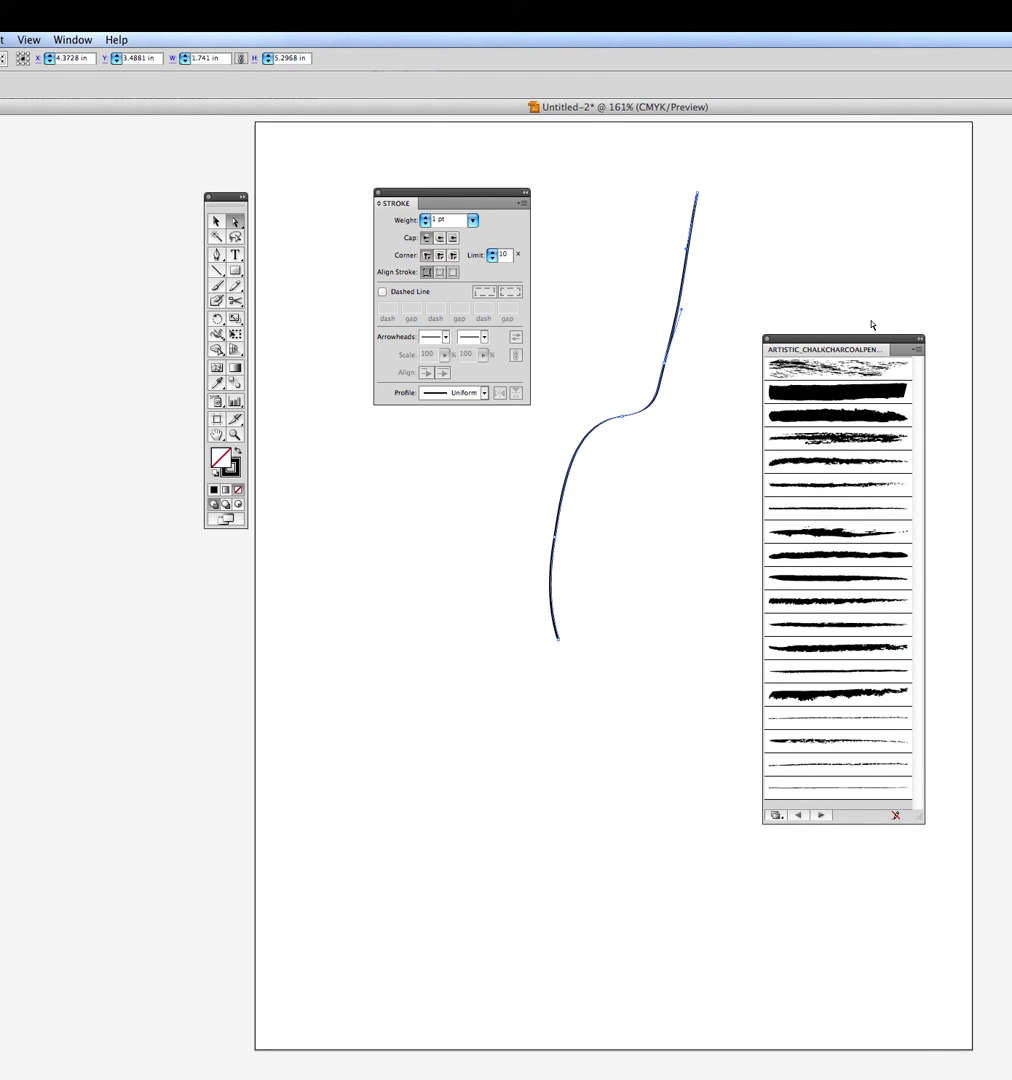
{"action": "left_click_drag", "start_coordinate": [870, 338], "coordinate": [894, 214]}
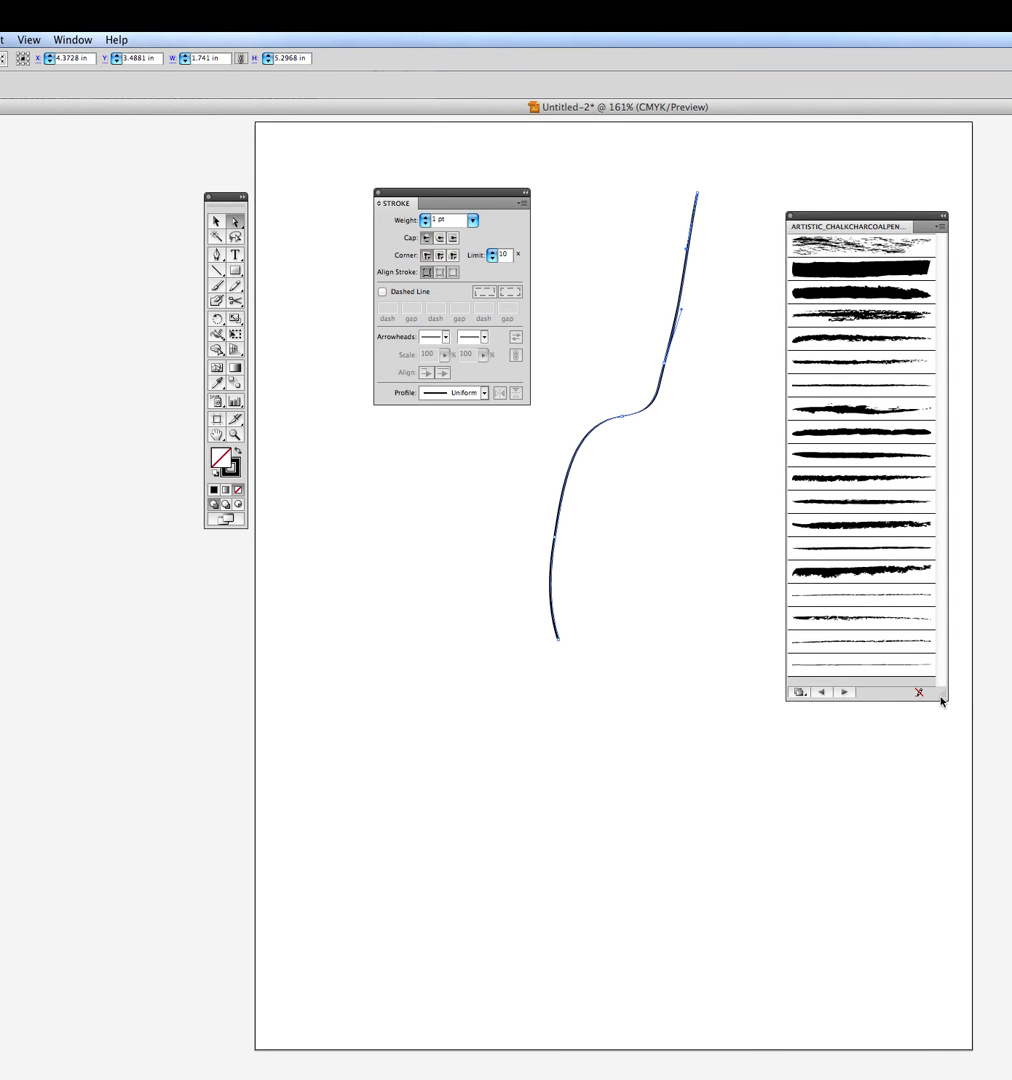
{"action": "left_click_drag", "start_coordinate": [941, 701], "coordinate": [950, 796]}
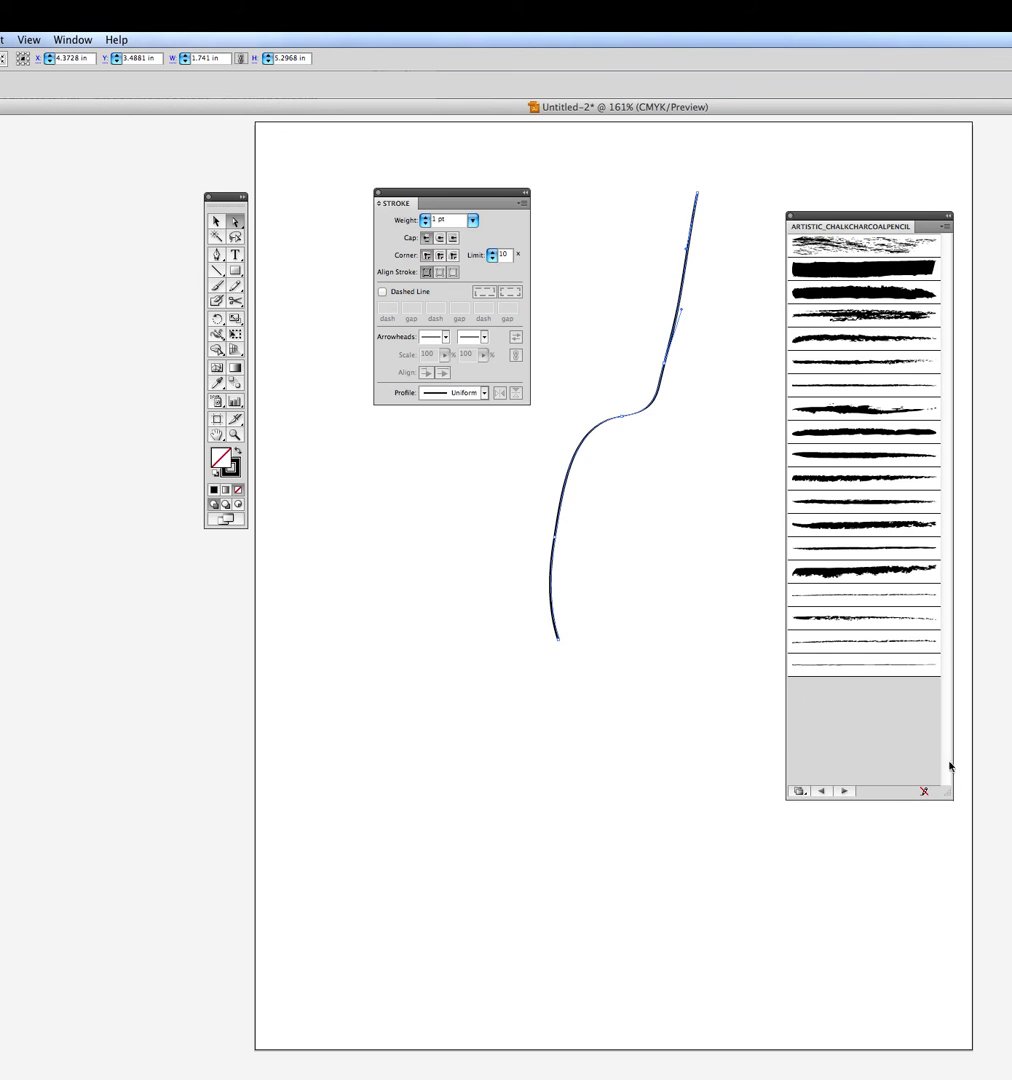
{"action": "left_click", "coordinate": [682, 410]}
{"action": "left_click", "coordinate": [658, 400]}
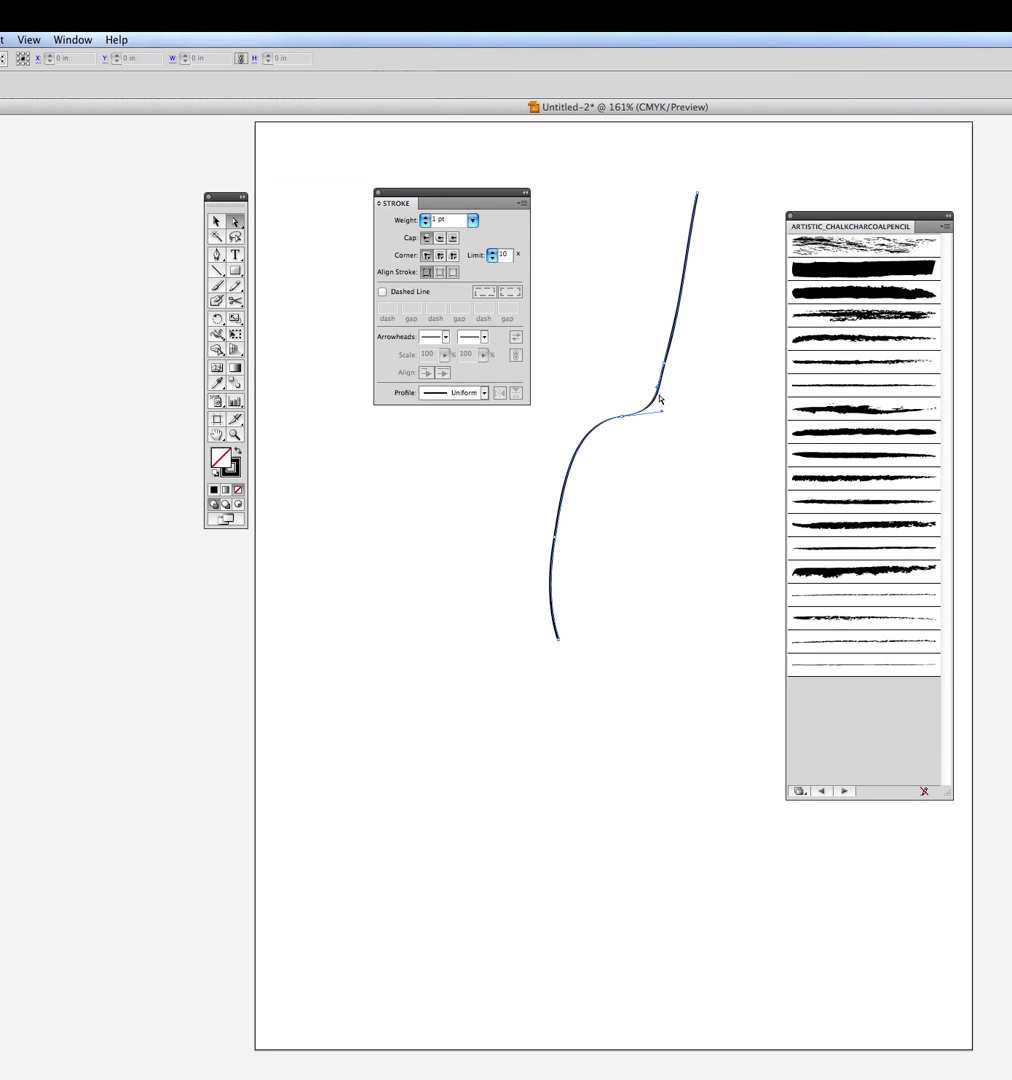
Apply a rough charcoal brush to the curve, then try rougher and thinner charcoal variants
{"action": "left_click", "coordinate": [851, 410]}
{"action": "left_click", "coordinate": [727, 424]}
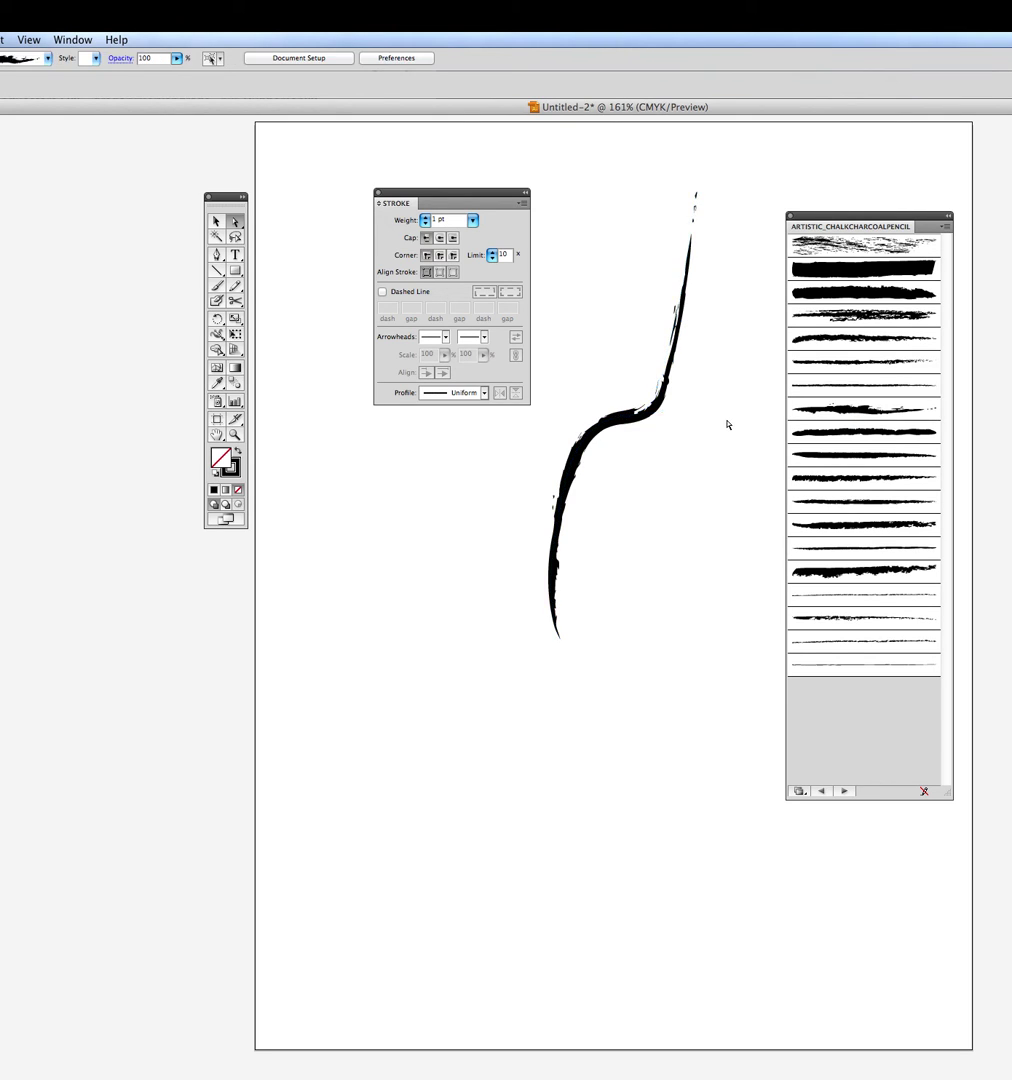
{"action": "left_click", "coordinate": [652, 414]}
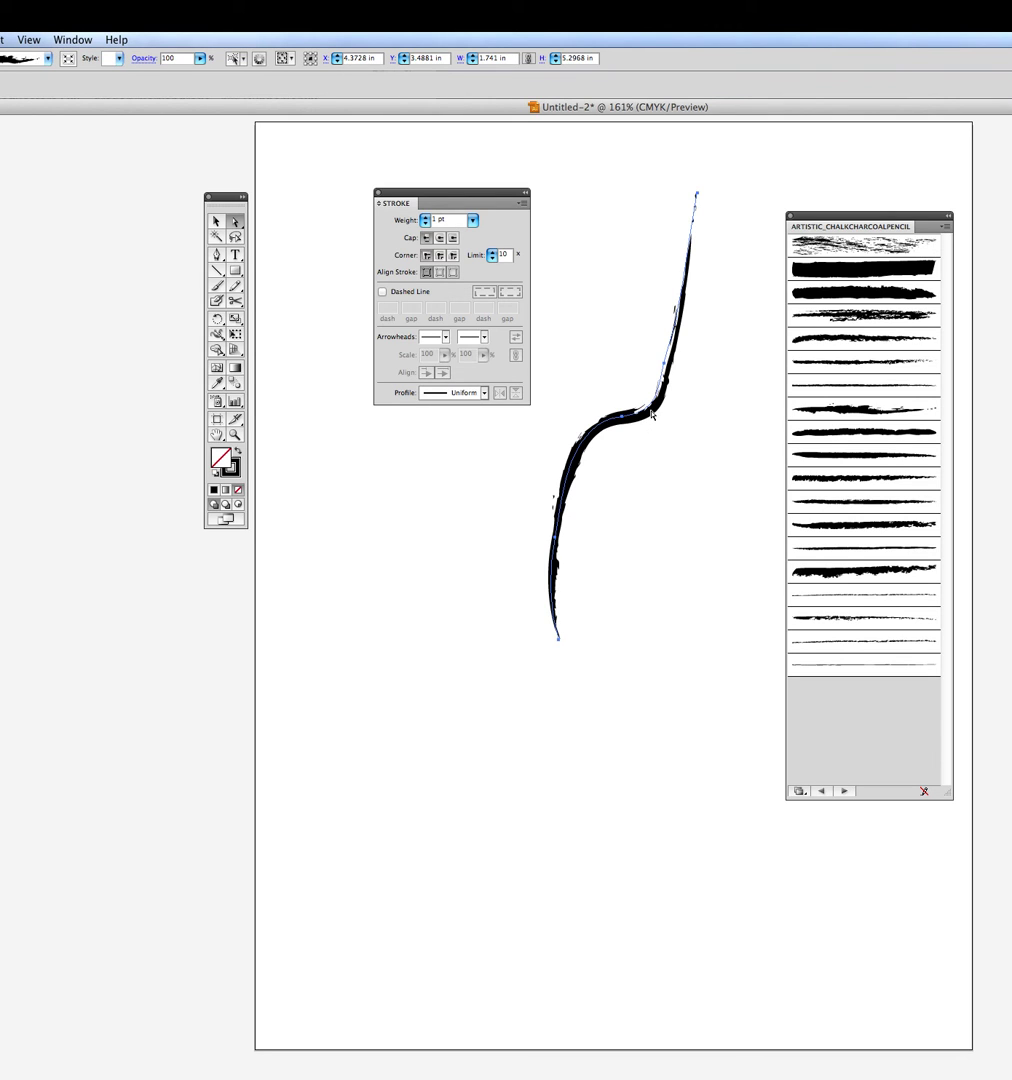
{"action": "left_click", "coordinate": [855, 339]}
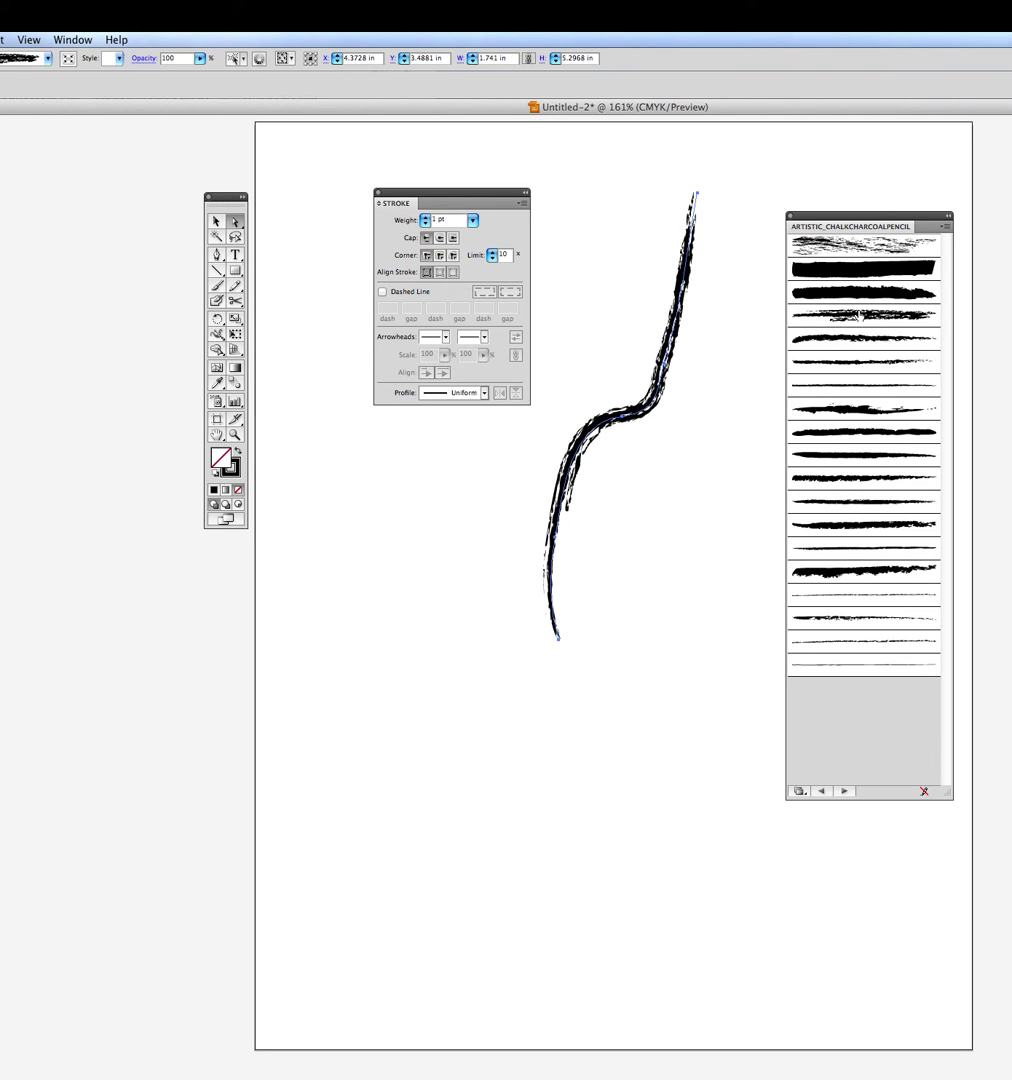
{"action": "left_click", "coordinate": [850, 363]}
{"action": "left_click", "coordinate": [853, 389]}
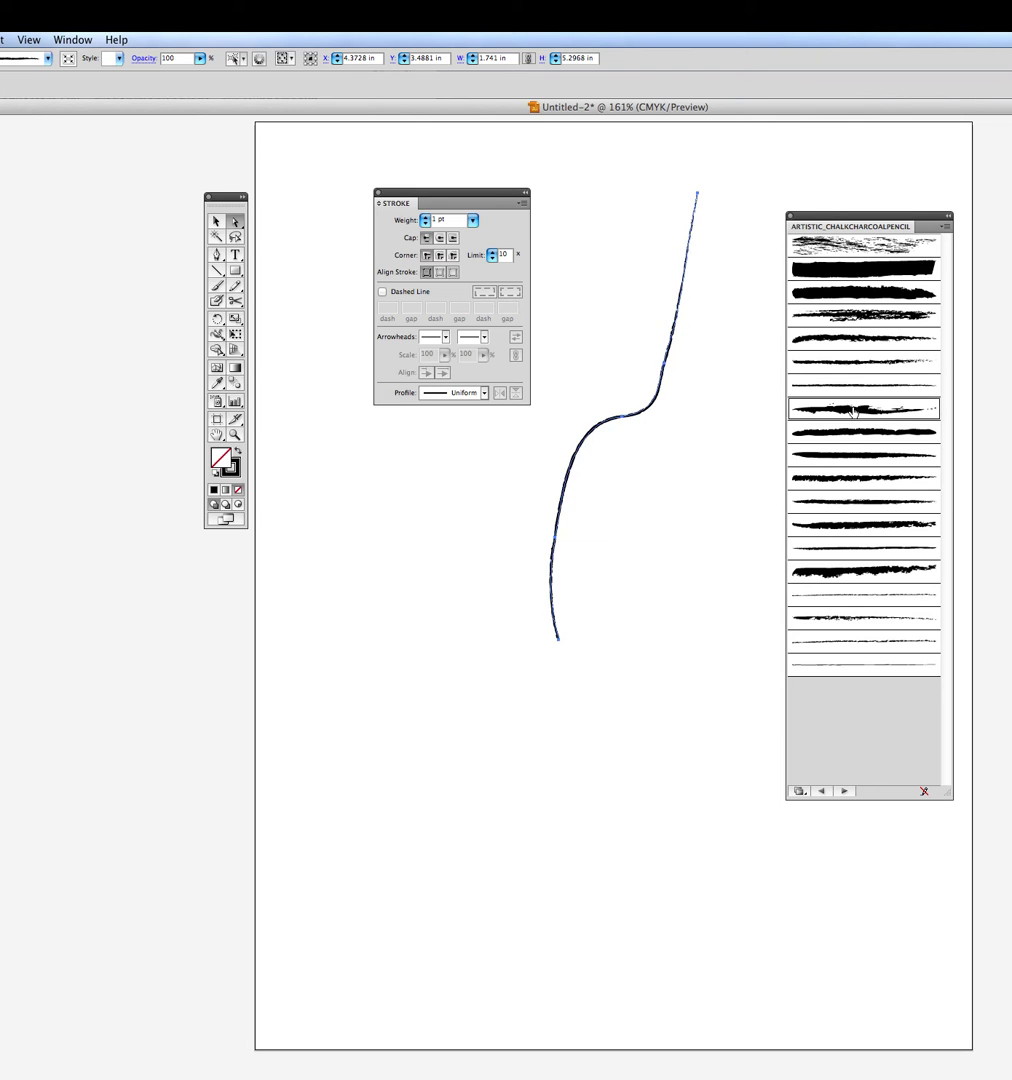
{"action": "left_click", "coordinate": [854, 410]}
Try more charcoal brushes, ending on a thin rough pencil-like stroke
{"action": "left_click", "coordinate": [855, 456]}
{"action": "left_click", "coordinate": [856, 455]}
{"action": "left_click", "coordinate": [858, 503]}
{"action": "left_click", "coordinate": [862, 525]}
{"action": "left_click", "coordinate": [866, 547]}
{"action": "left_click", "coordinate": [866, 570]}
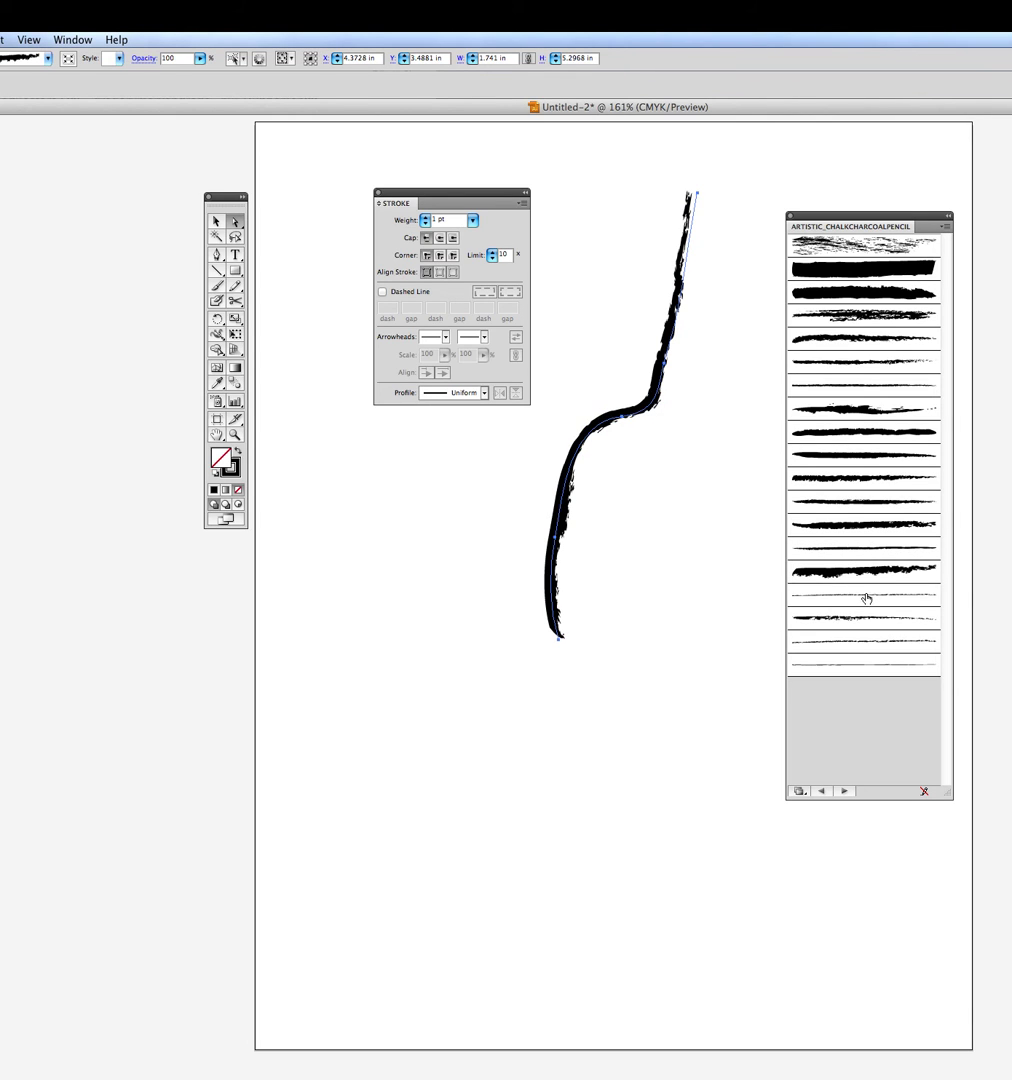
{"action": "left_click", "coordinate": [860, 645]}
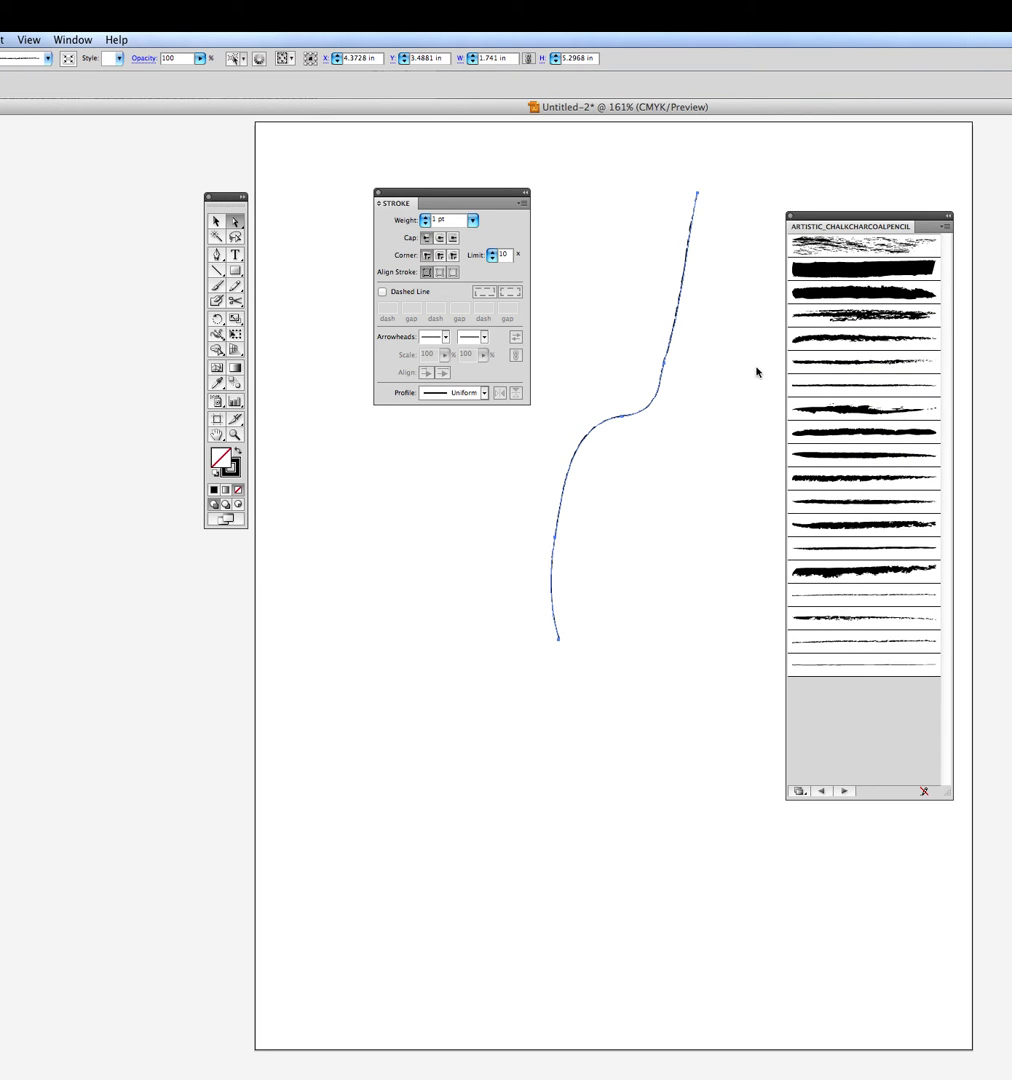
Open the Artistic_Paintbrush brush library and enlarge its panel to show more brushes
{"action": "left_click", "coordinate": [70, 40]}
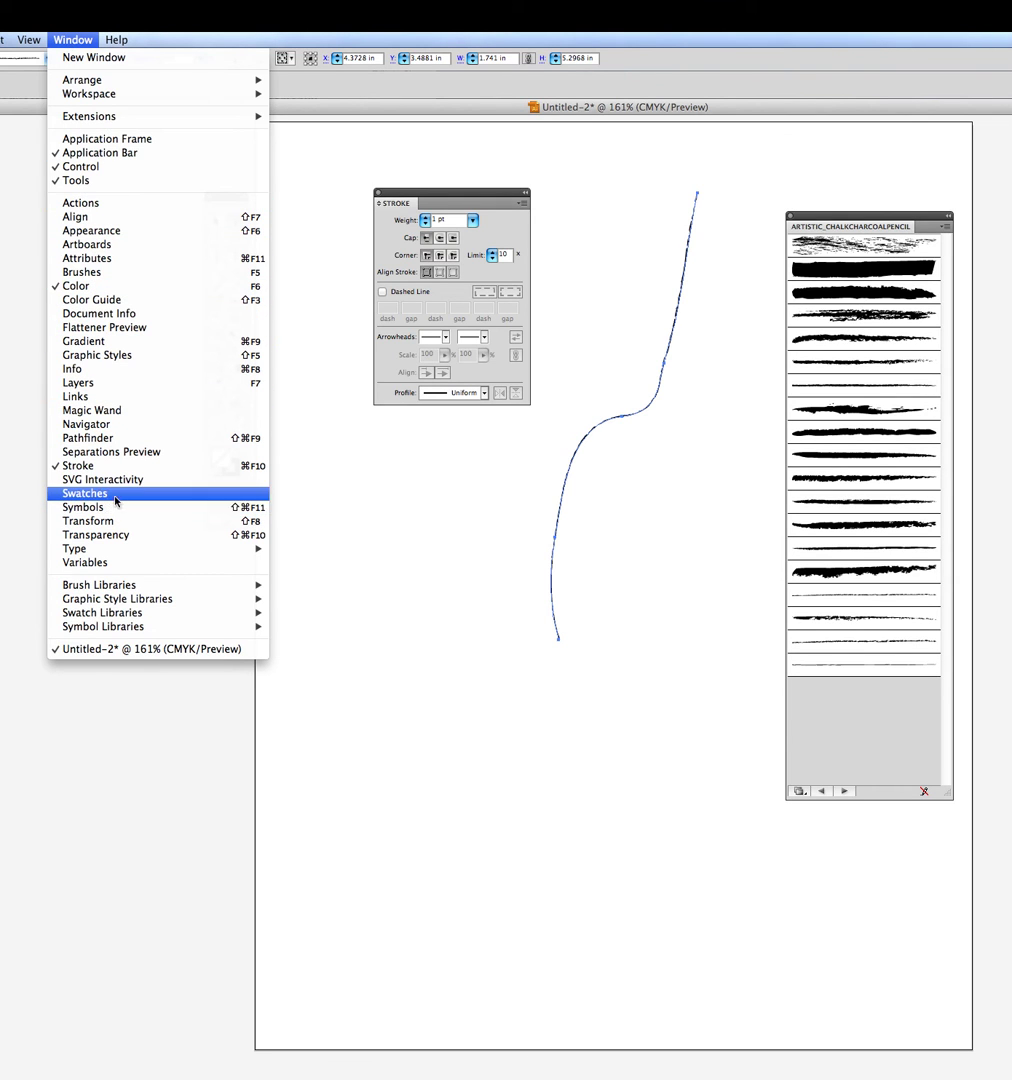
{"action": "mouse_move", "coordinate": [110, 586]}
{"action": "mouse_move", "coordinate": [318, 599]}
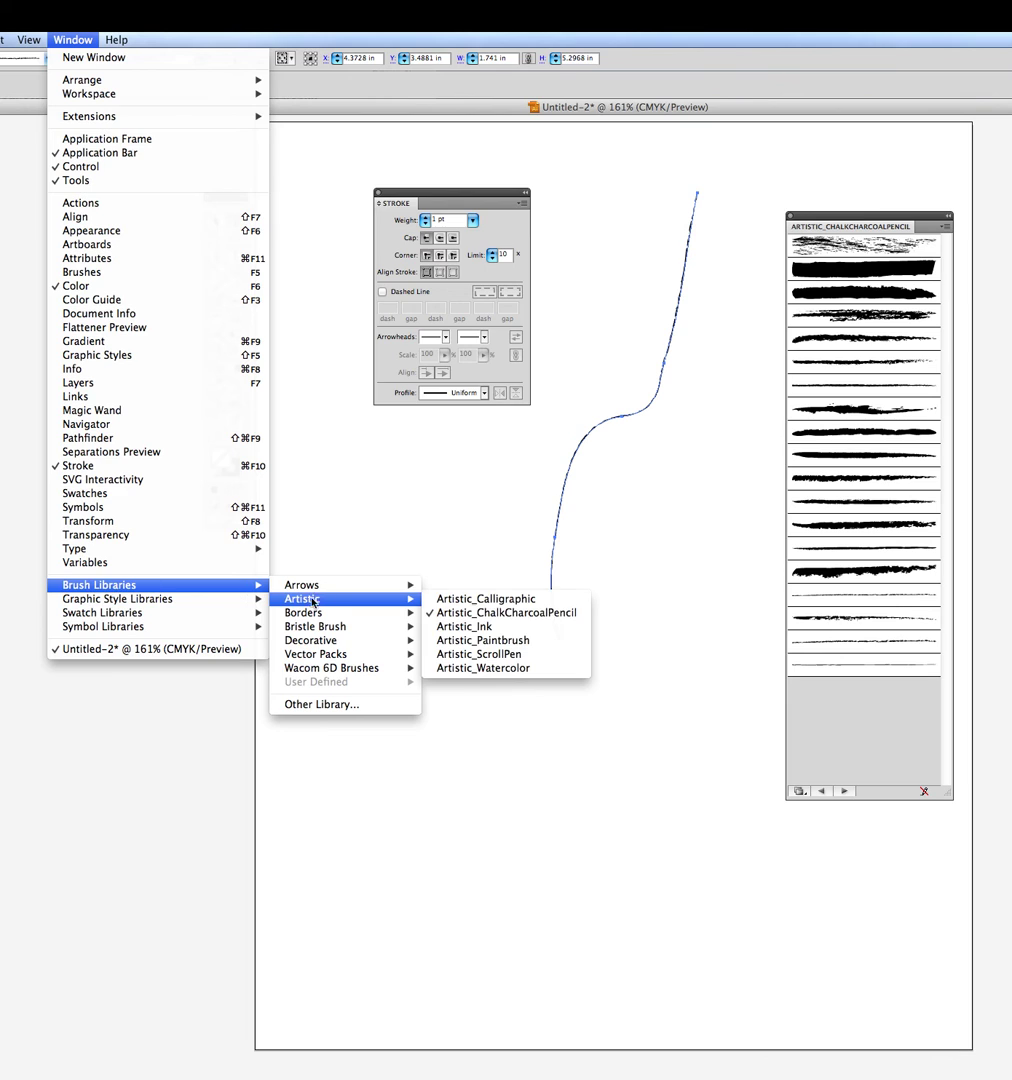
{"action": "left_click", "coordinate": [480, 641]}
{"action": "mouse_move", "coordinate": [937, 312]}
{"action": "left_mouse_down"}
{"action": "mouse_move", "coordinate": [942, 810]}
{"action": "mouse_move", "coordinate": [945, 795]}
{"action": "left_mouse_up"}
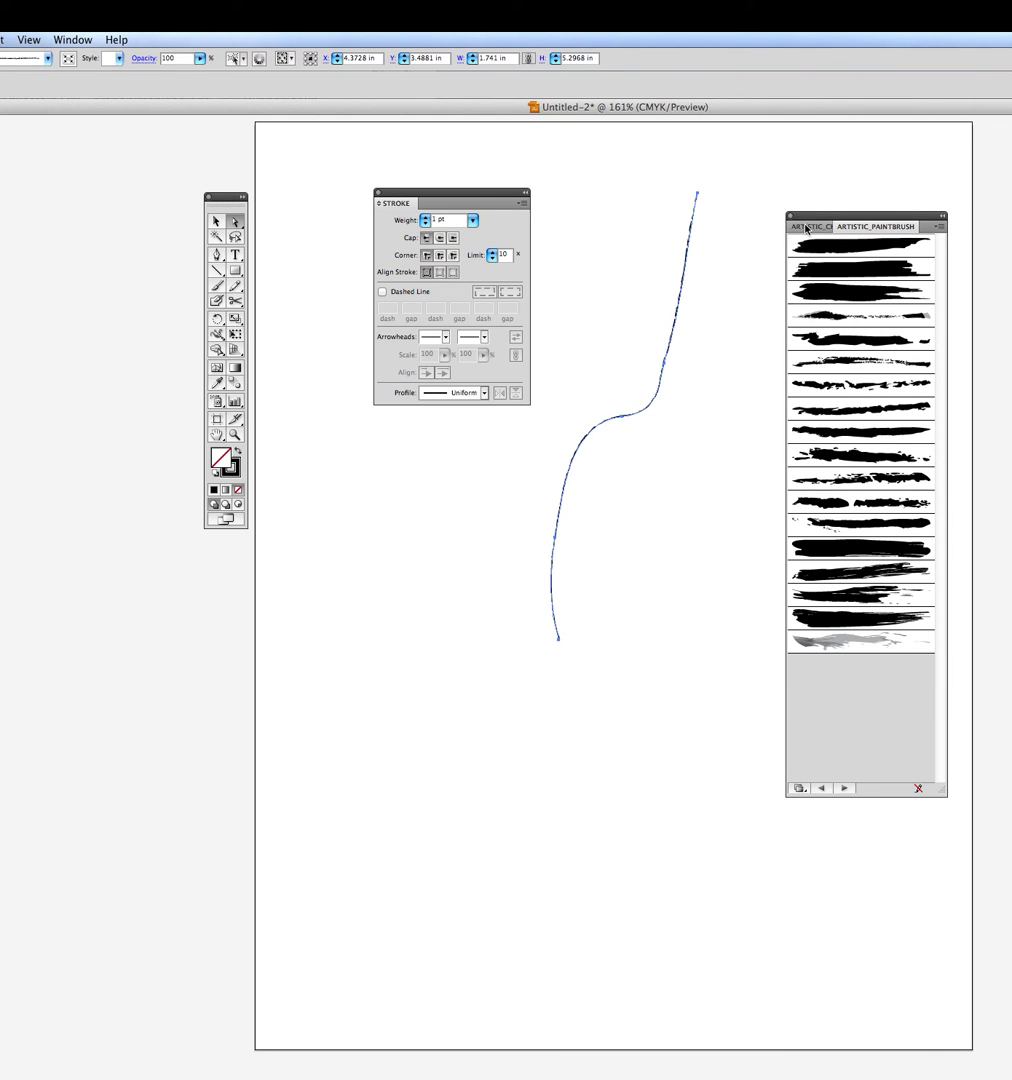
Try dry, thick and Quick Brush 1 strokes on the curve, ending on the grey Splash brush
{"action": "left_click", "coordinate": [808, 227]}
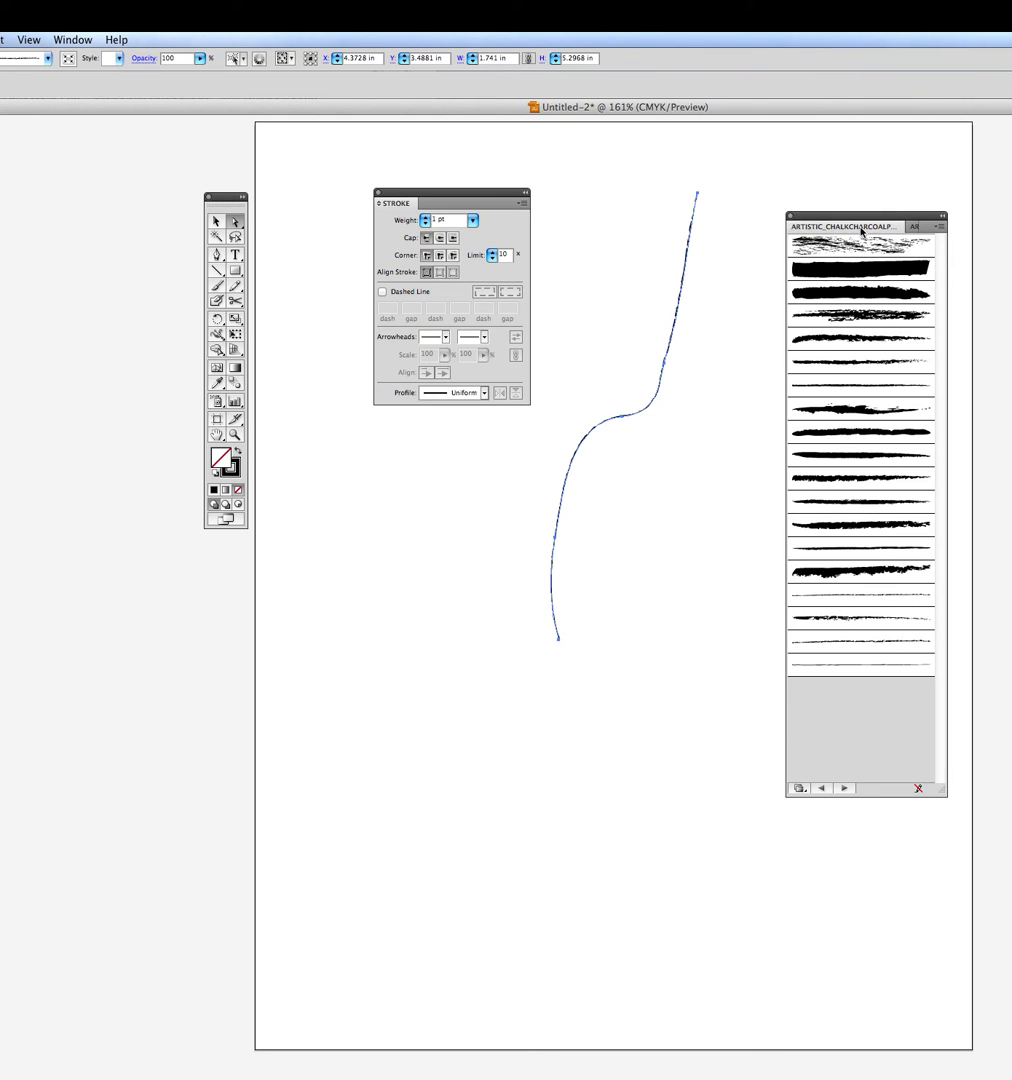
{"action": "left_click", "coordinate": [912, 227]}
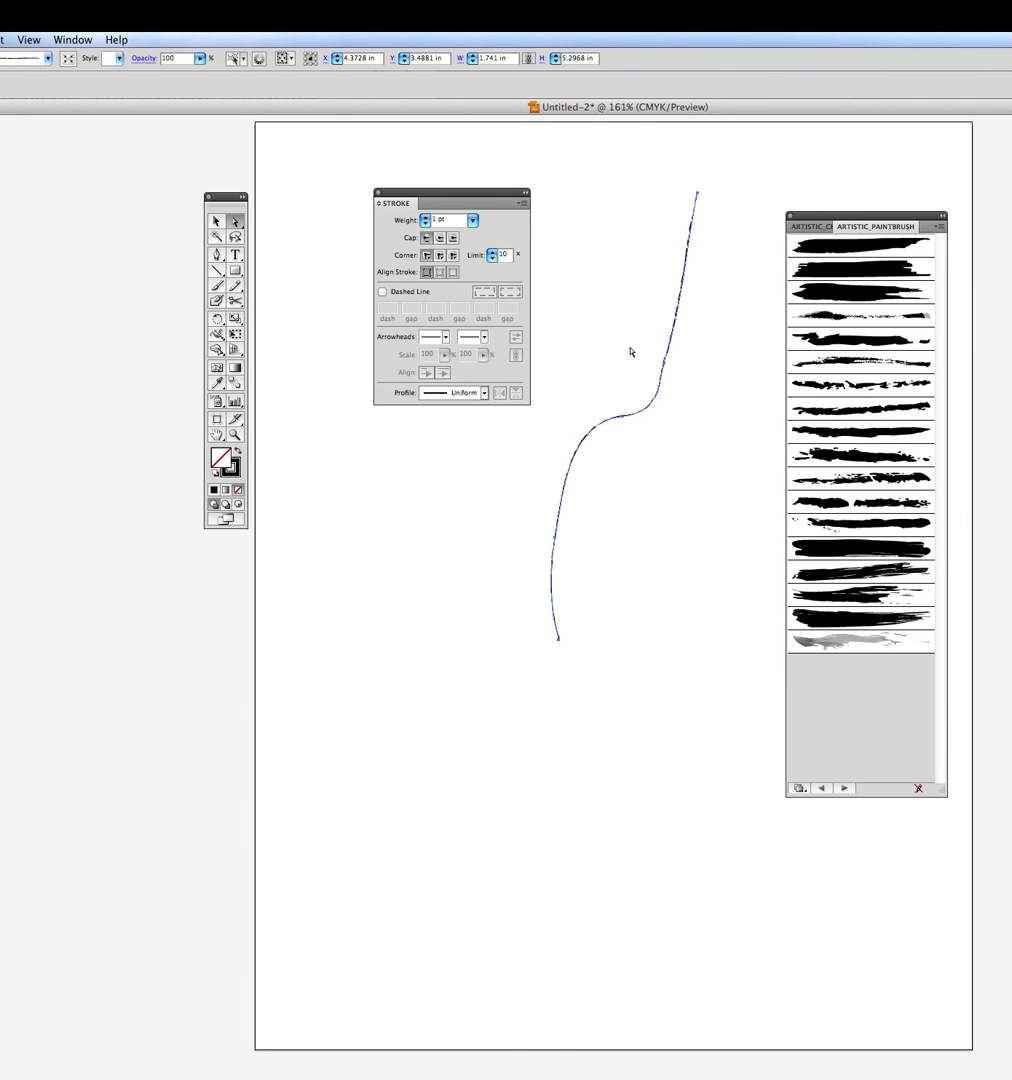
{"action": "left_click", "coordinate": [864, 481]}
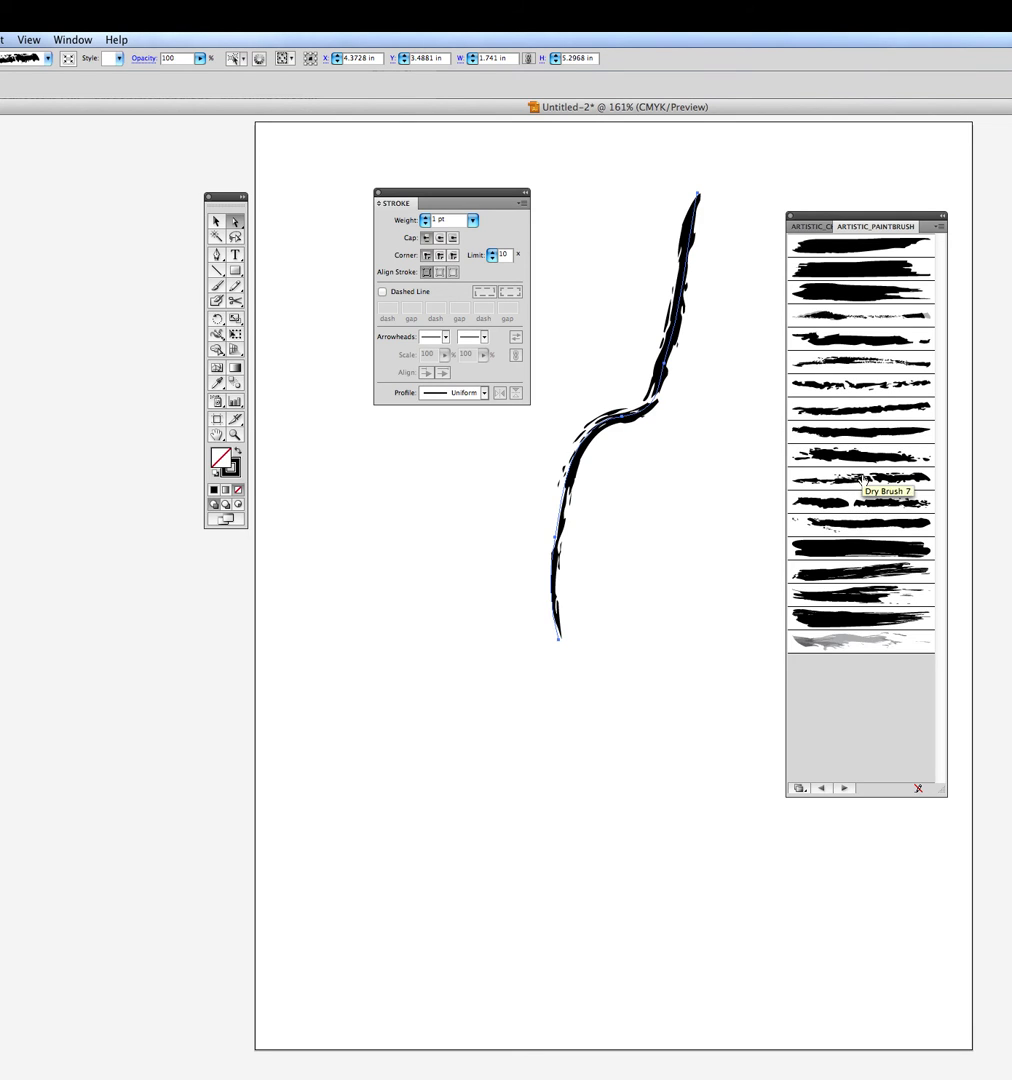
{"action": "left_click", "coordinate": [848, 270]}
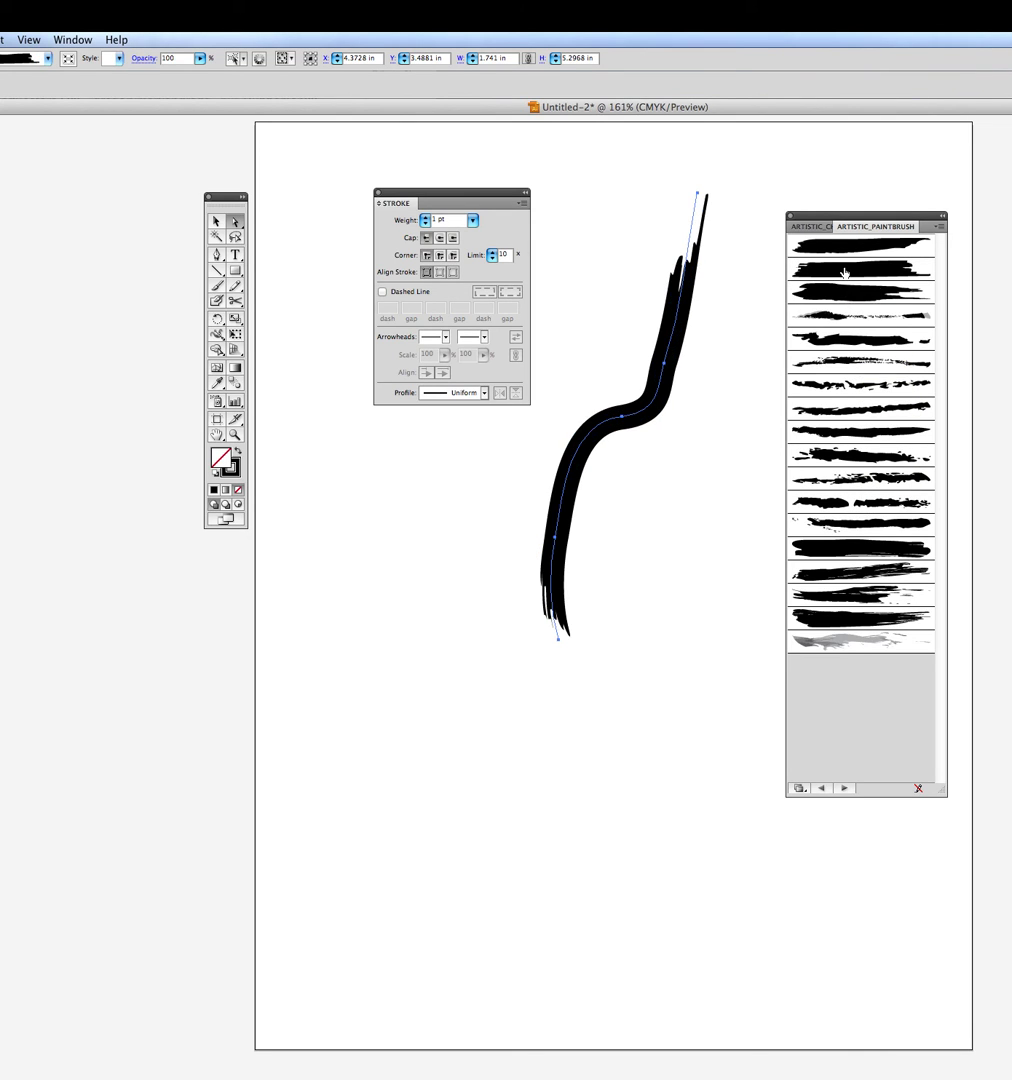
{"action": "left_click", "coordinate": [849, 600]}
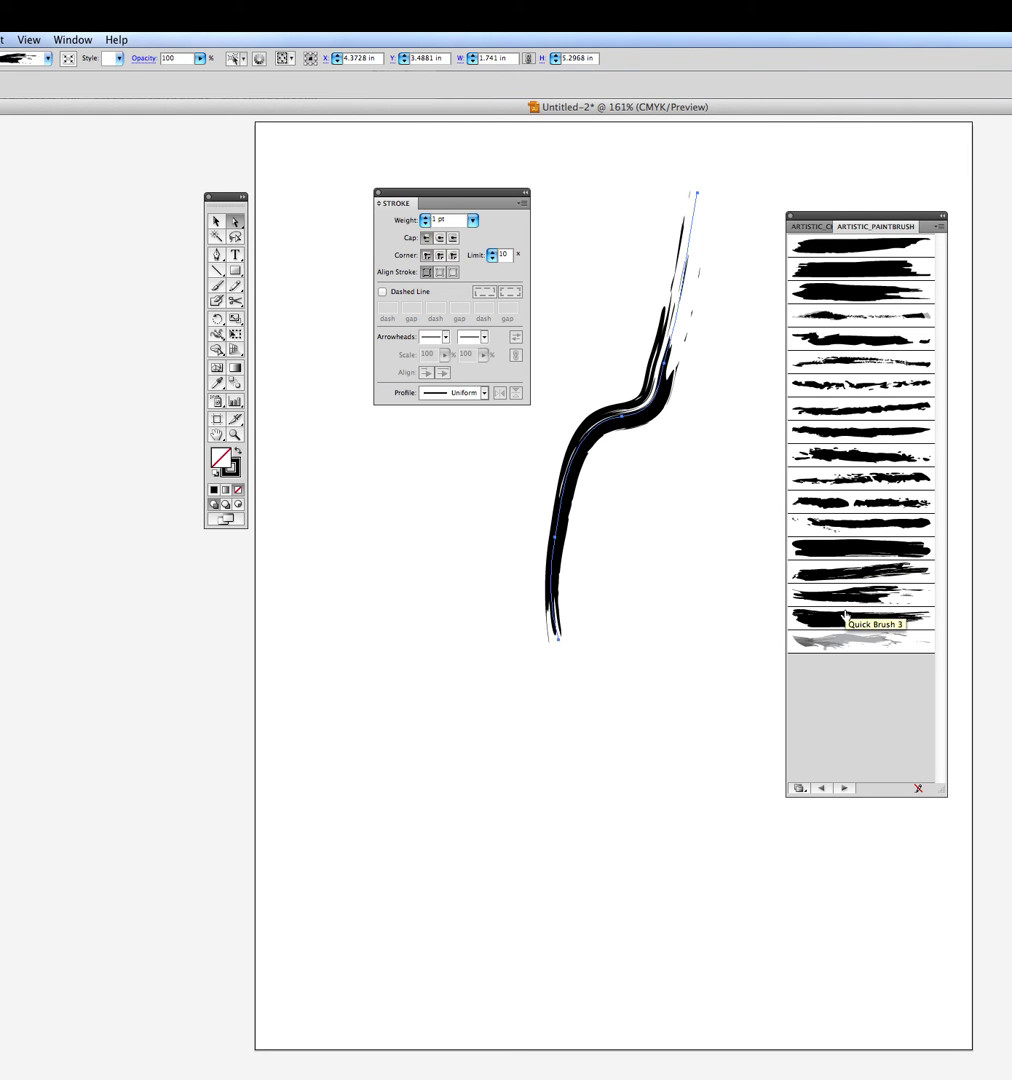
{"action": "left_click", "coordinate": [850, 620]}
{"action": "left_click", "coordinate": [849, 640]}
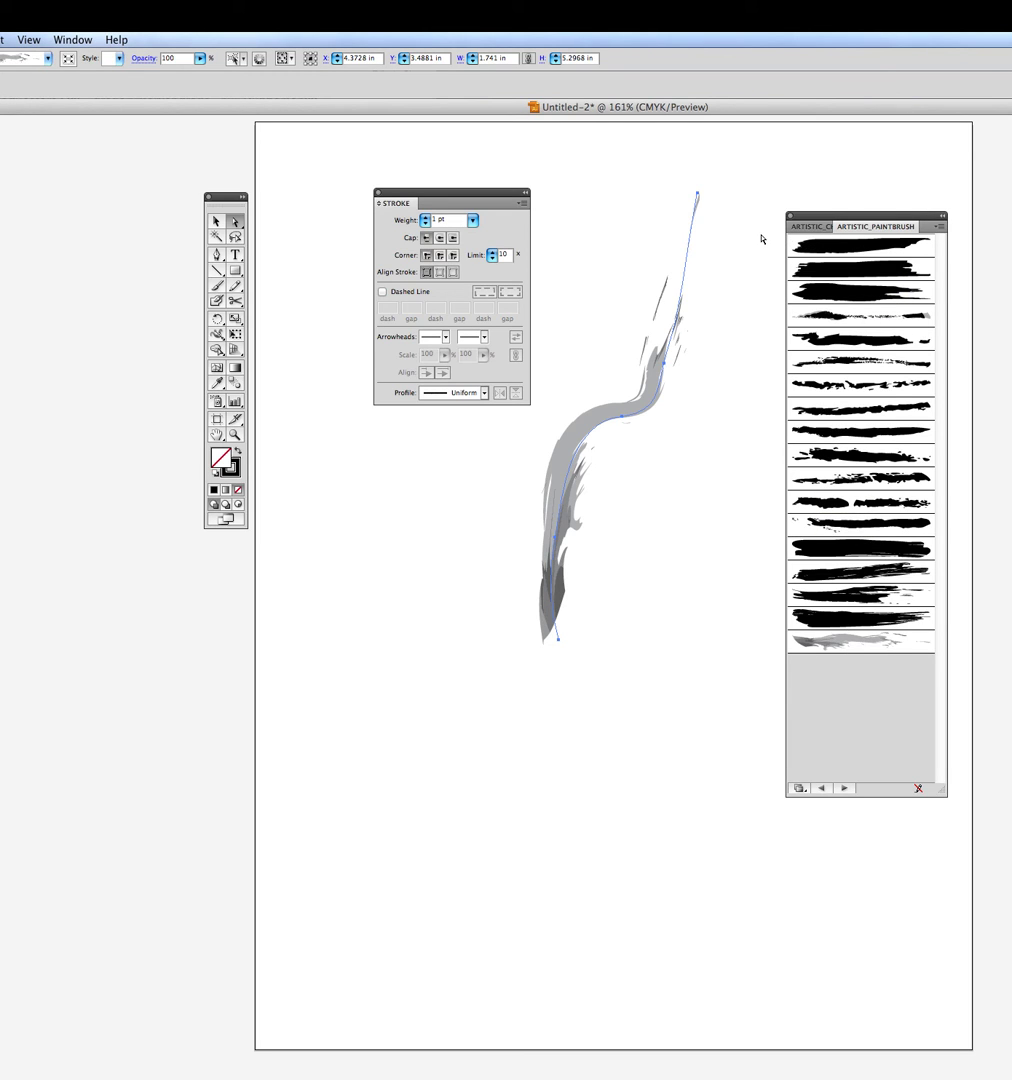
Delete the brushed curve and move the brush library and Stroke panels out of the way
{"action": "key", "text": "Delete"}
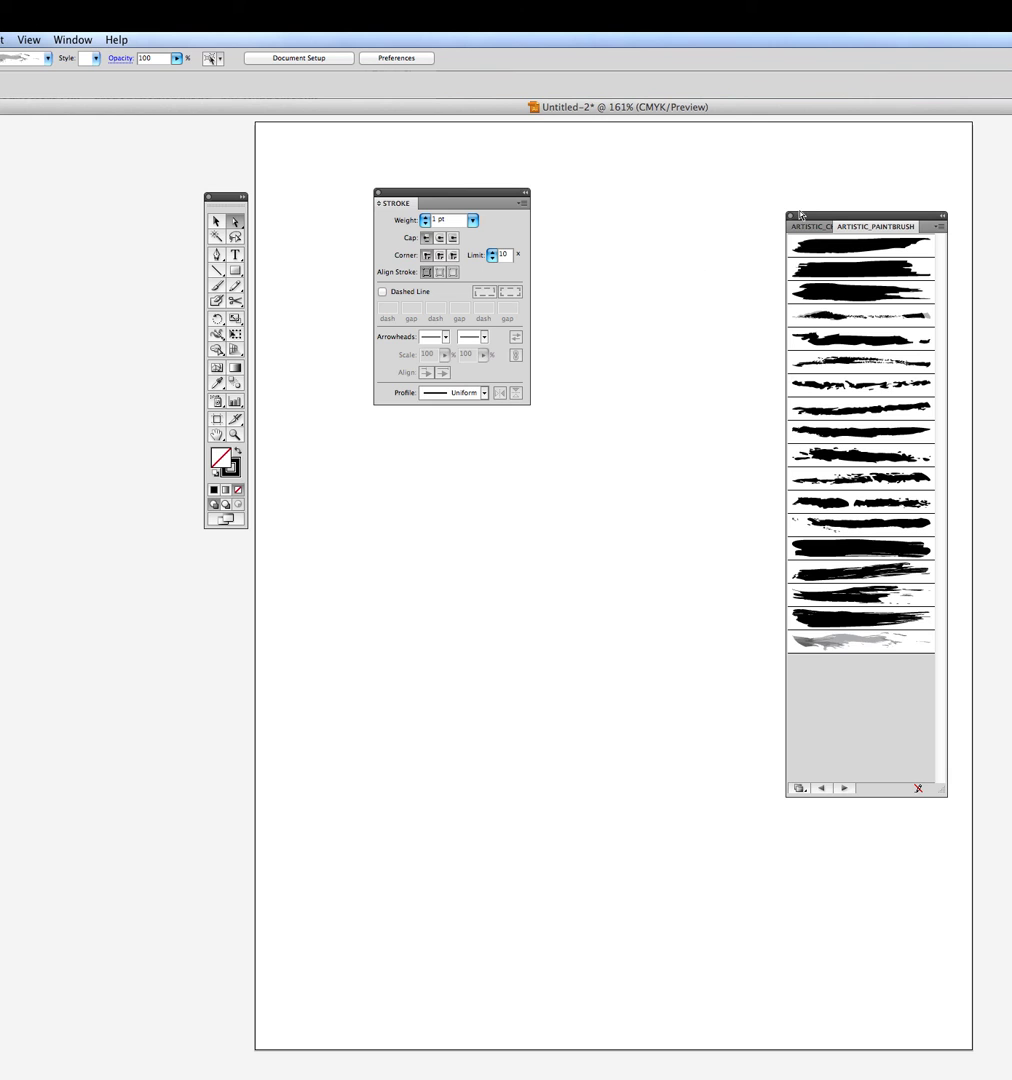
{"action": "left_click_drag", "start_coordinate": [800, 216], "coordinate": [978, 216]}
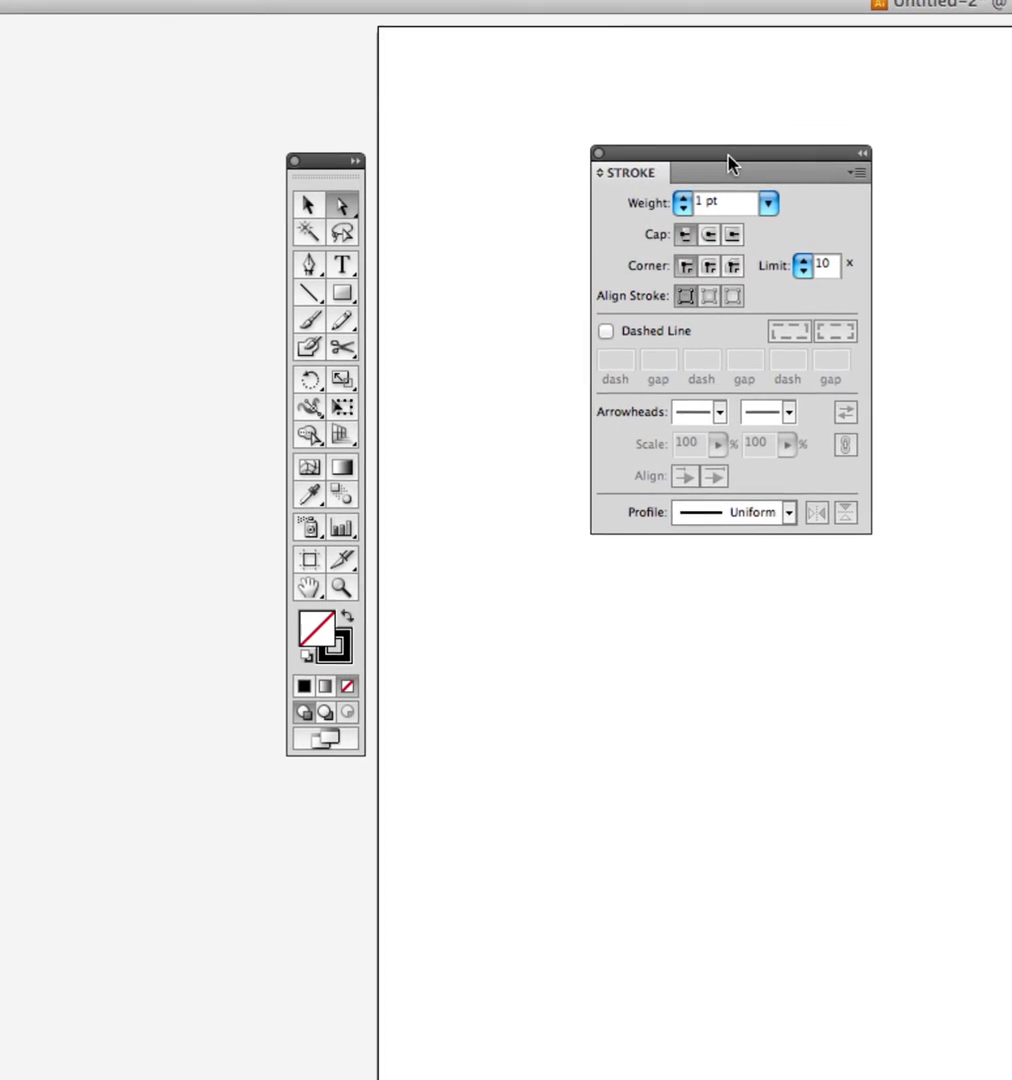
{"action": "mouse_move", "coordinate": [576, 185]}
{"action": "left_mouse_down"}
{"action": "mouse_move", "coordinate": [200, 824]}
{"action": "mouse_move", "coordinate": [203, 801]}
{"action": "left_mouse_up"}
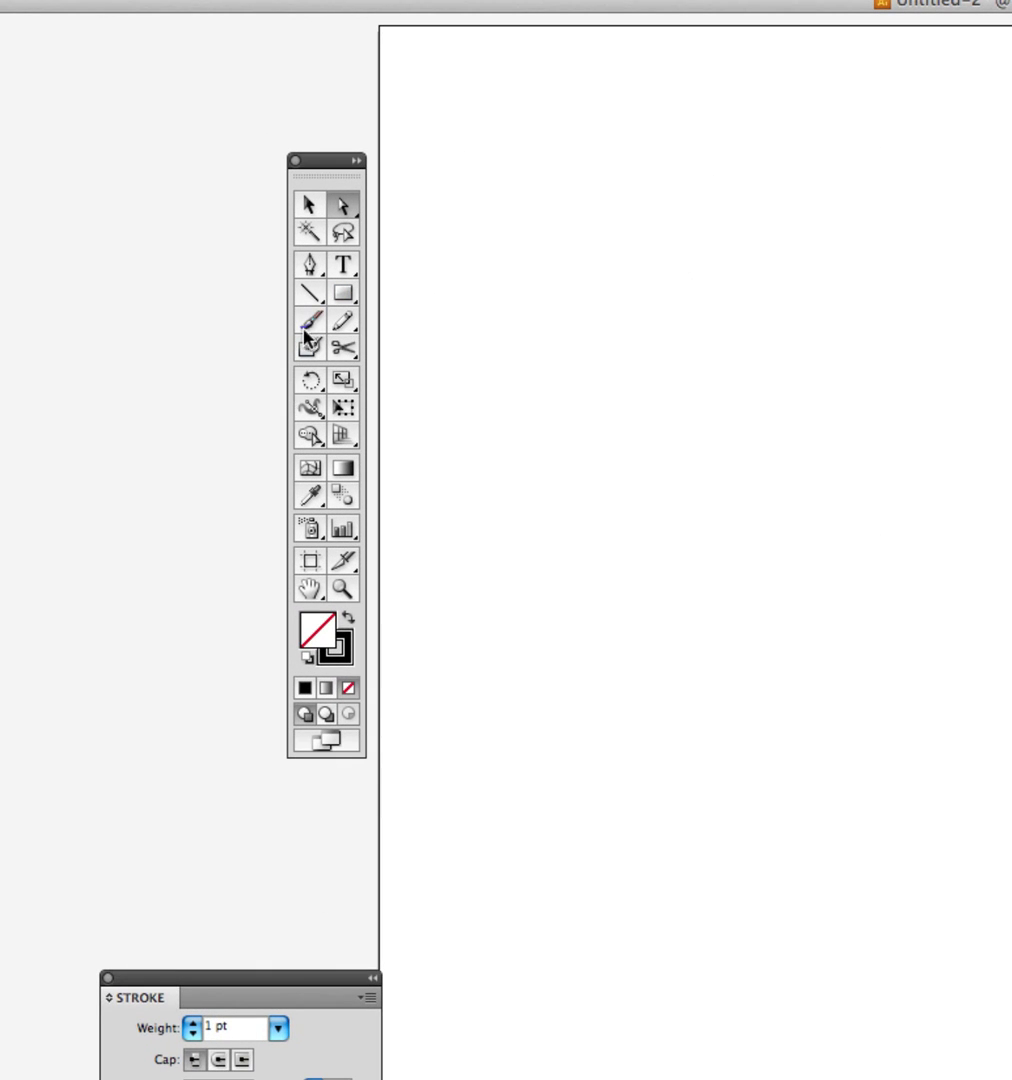
With the Pencil tool, draw a wavy open curve and a small closed loop below it
{"action": "left_click", "coordinate": [336, 326]}
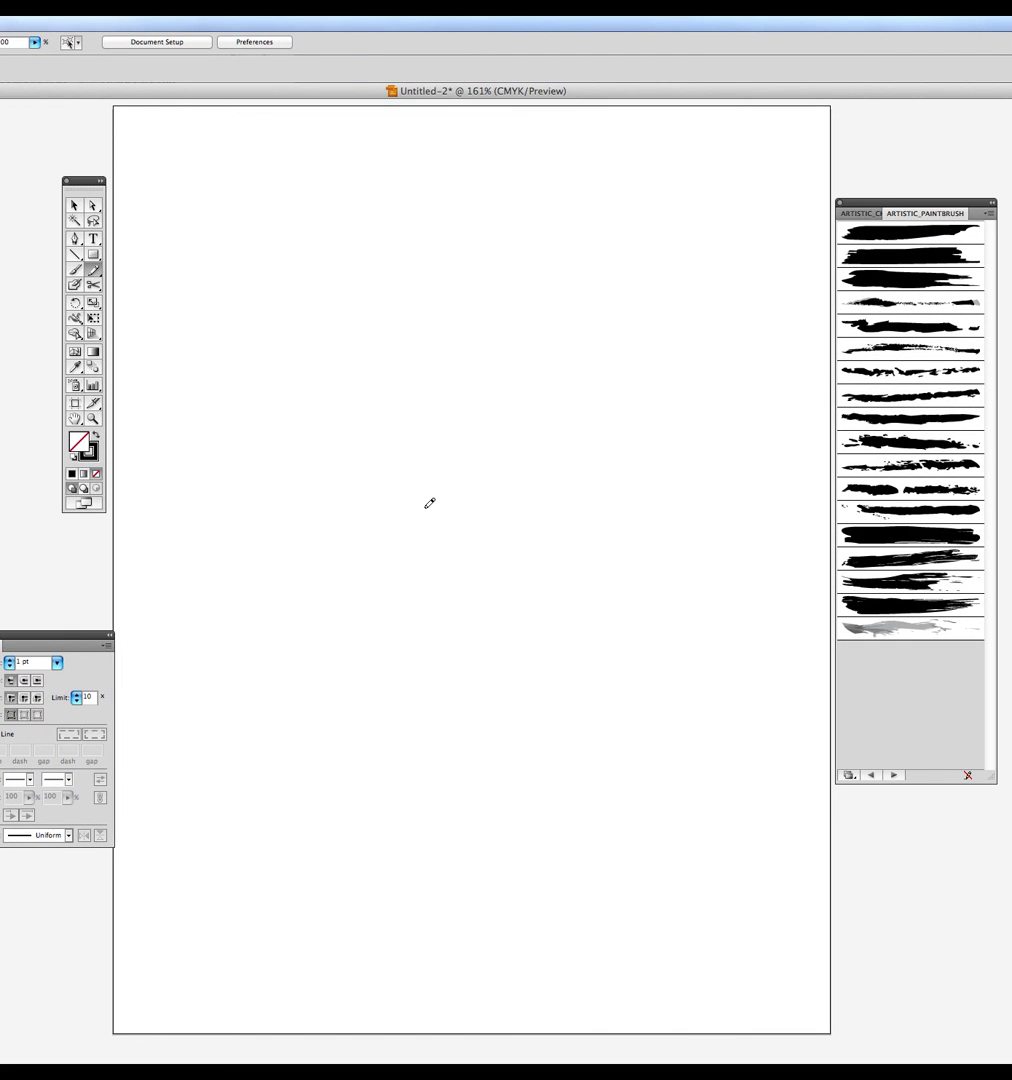
{"action": "mouse_move", "coordinate": [429, 503]}
{"action": "left_mouse_down"}
{"action": "mouse_move", "coordinate": [392, 454]}
{"action": "mouse_move", "coordinate": [428, 422]}
{"action": "mouse_move", "coordinate": [508, 424]}
{"action": "mouse_move", "coordinate": [570, 401]}
{"action": "mouse_move", "coordinate": [572, 343]}
{"action": "mouse_move", "coordinate": [480, 304]}
{"action": "mouse_move", "coordinate": [330, 267]}
{"action": "left_mouse_up"}
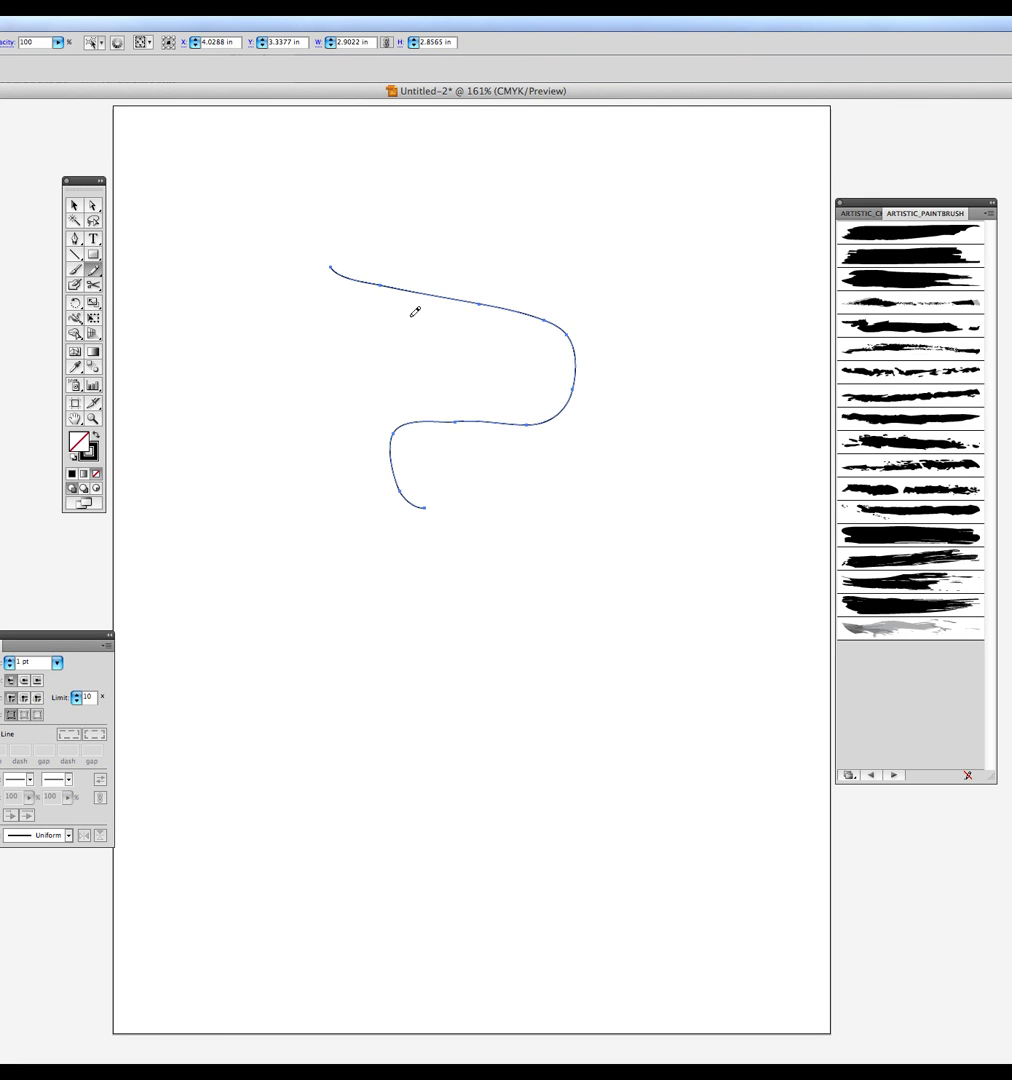
{"action": "mouse_move", "coordinate": [583, 510]}
{"action": "left_mouse_down"}
{"action": "mouse_move", "coordinate": [537, 525]}
{"action": "mouse_move", "coordinate": [524, 545]}
{"action": "mouse_move", "coordinate": [524, 593]}
{"action": "mouse_move", "coordinate": [548, 610]}
{"action": "mouse_move", "coordinate": [590, 604]}
{"action": "mouse_move", "coordinate": [605, 583]}
{"action": "mouse_move", "coordinate": [585, 509]}
{"action": "left_mouse_up"}
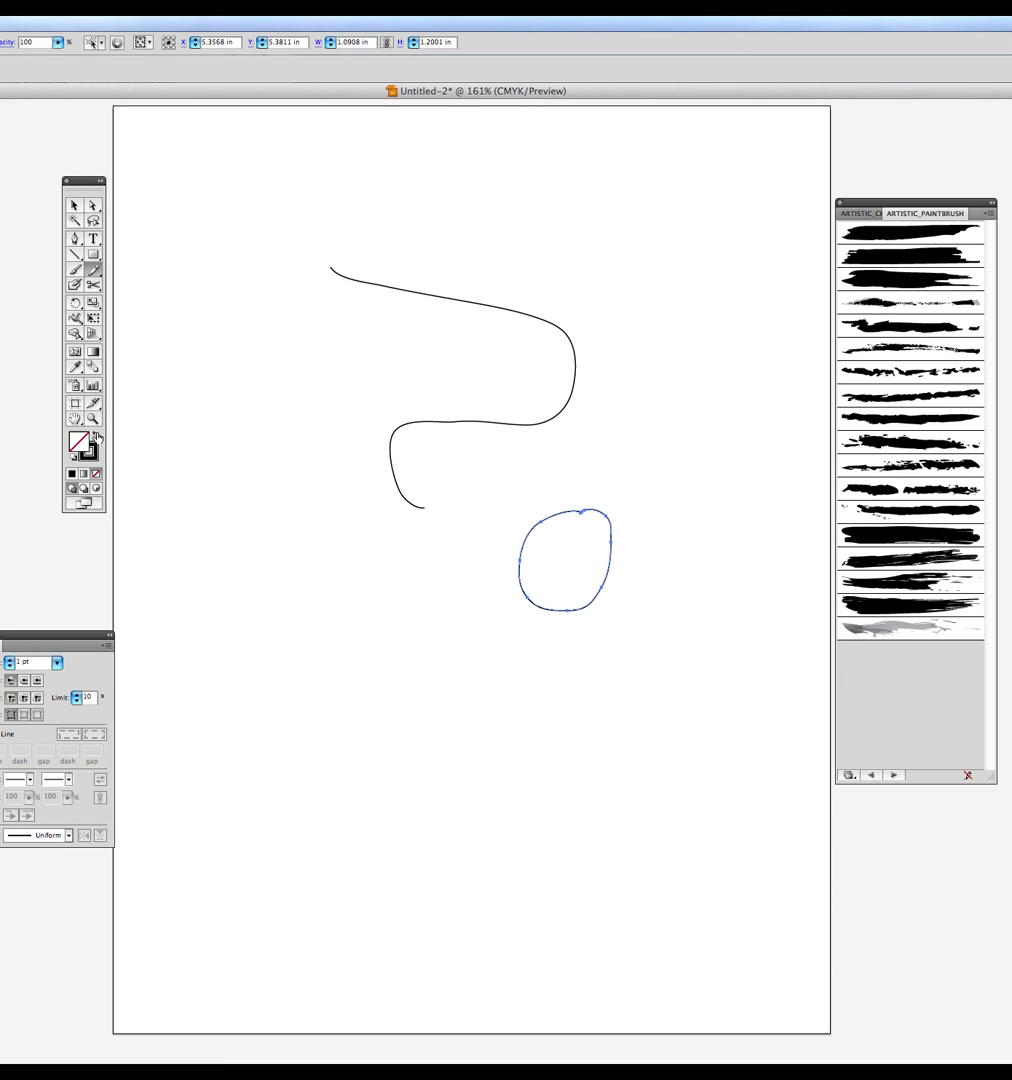
Swap the loop's fill and stroke and back with Shift+X, then pick the Selection tool
{"action": "left_click", "coordinate": [94, 437]}
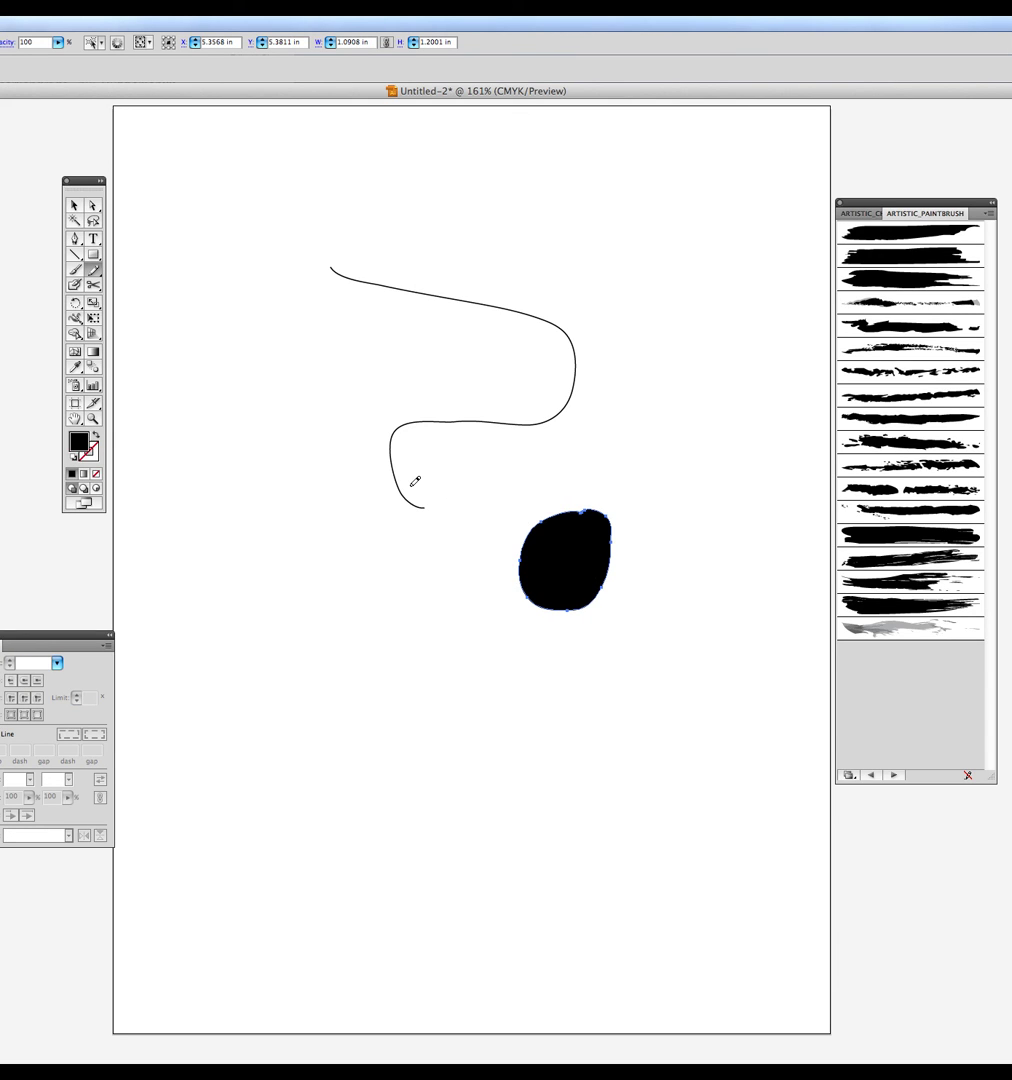
{"action": "key", "text": "shift+x"}
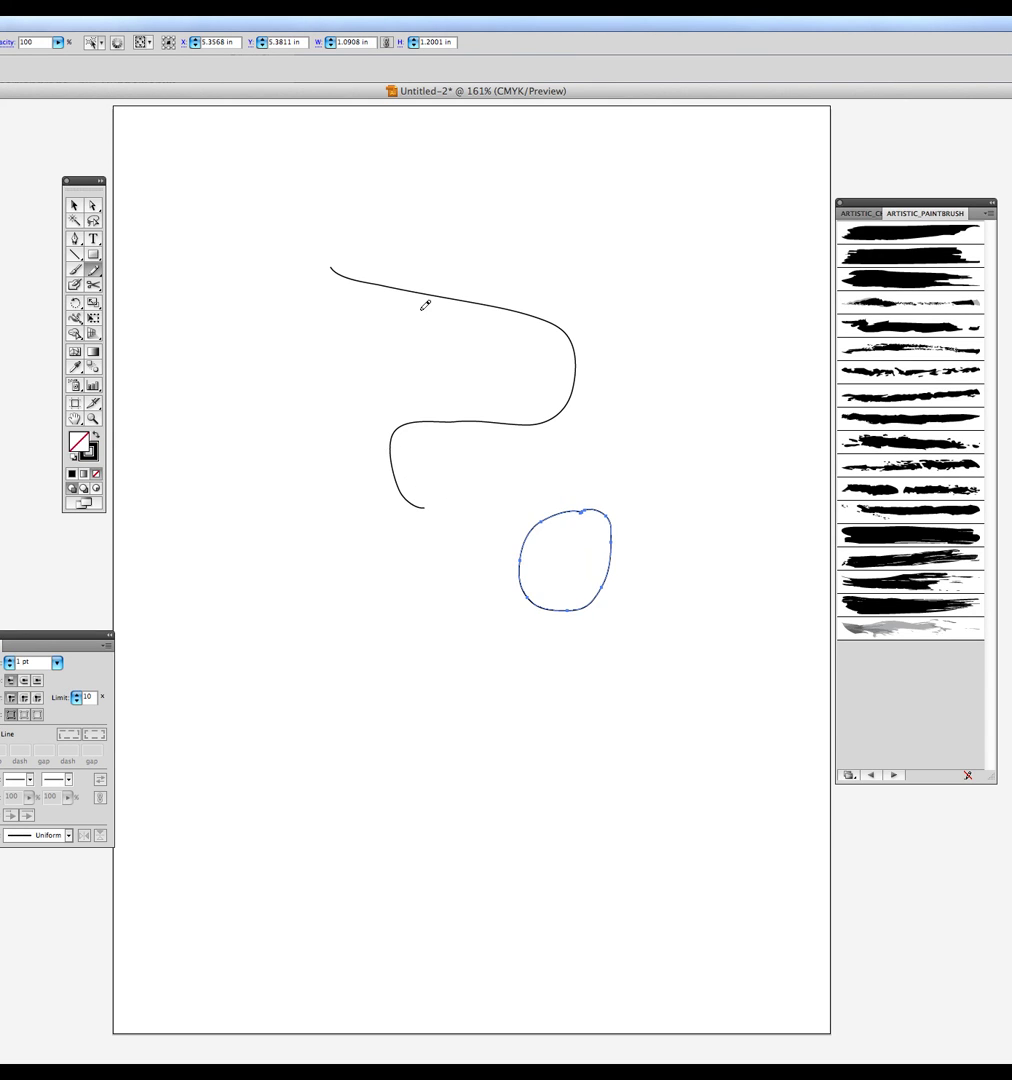
{"action": "left_click", "coordinate": [74, 205]}
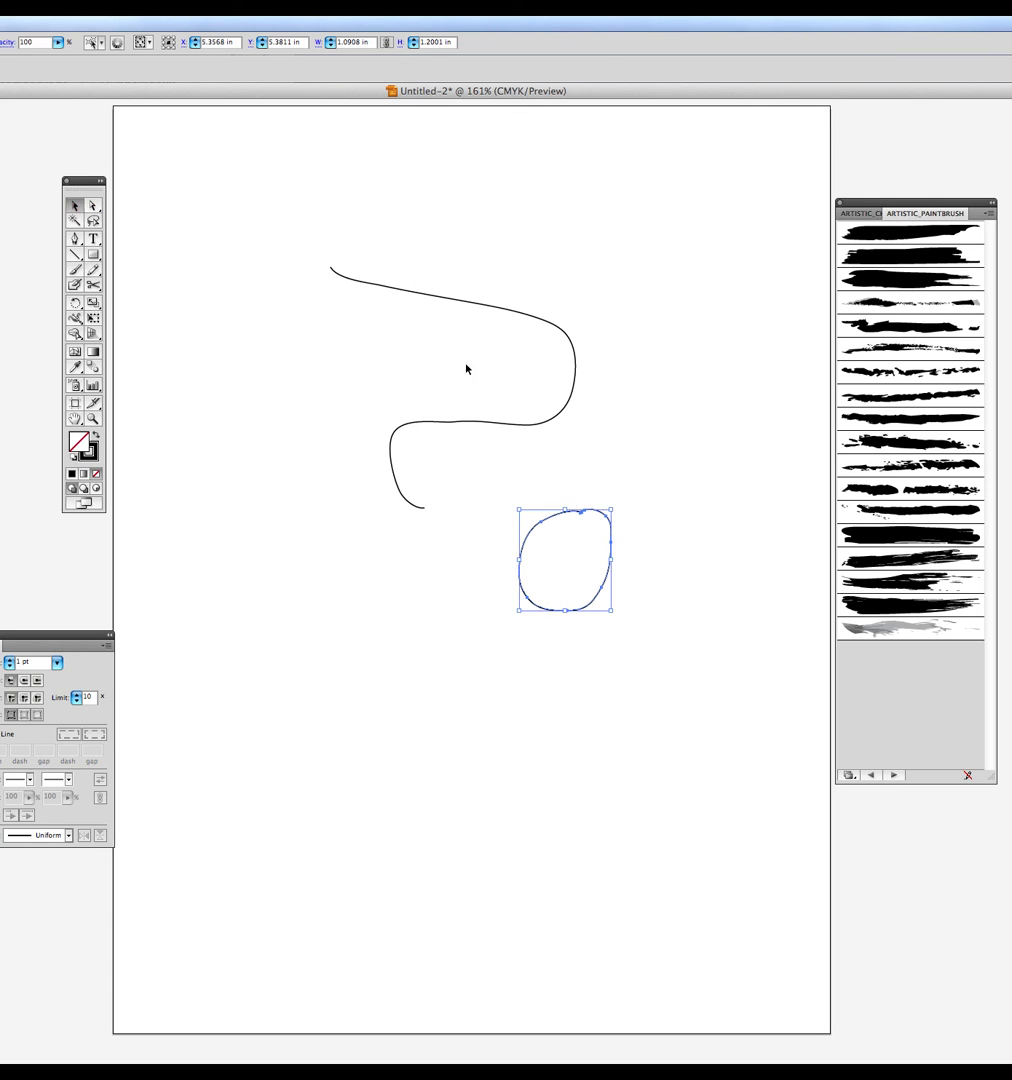
Try charcoal and chalk brushes on the loop, then apply the grey Splash brush and deselect
{"action": "left_click", "coordinate": [862, 214]}
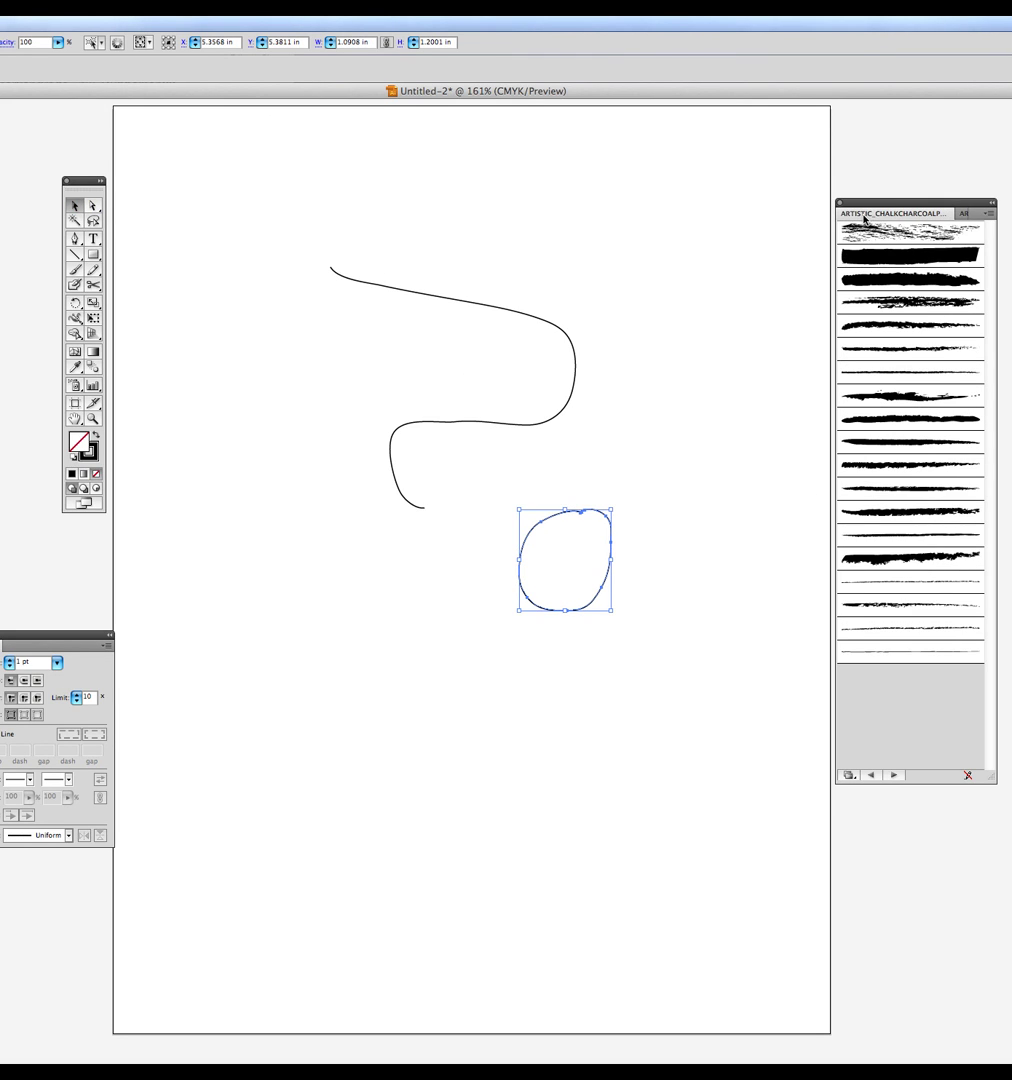
{"action": "left_click", "coordinate": [873, 371]}
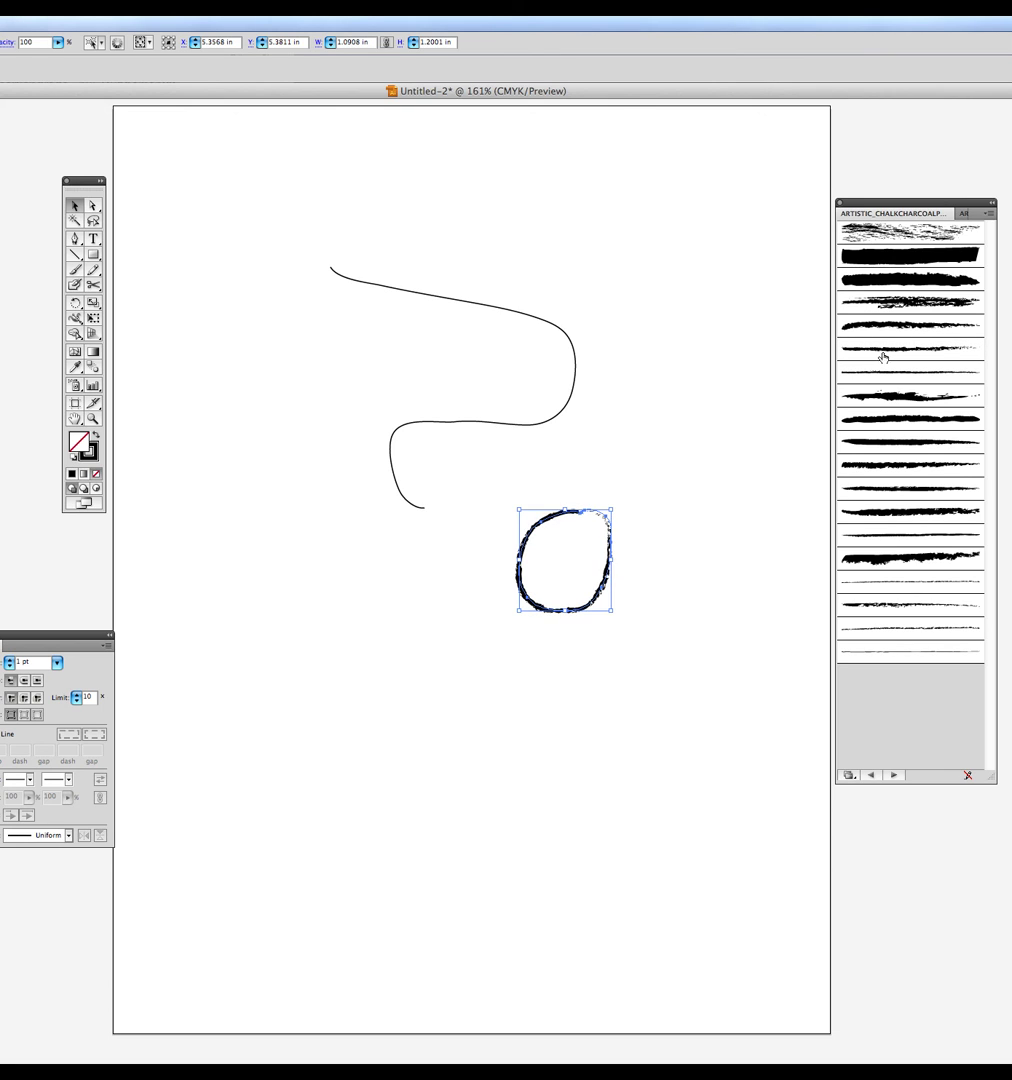
{"action": "left_click", "coordinate": [873, 557]}
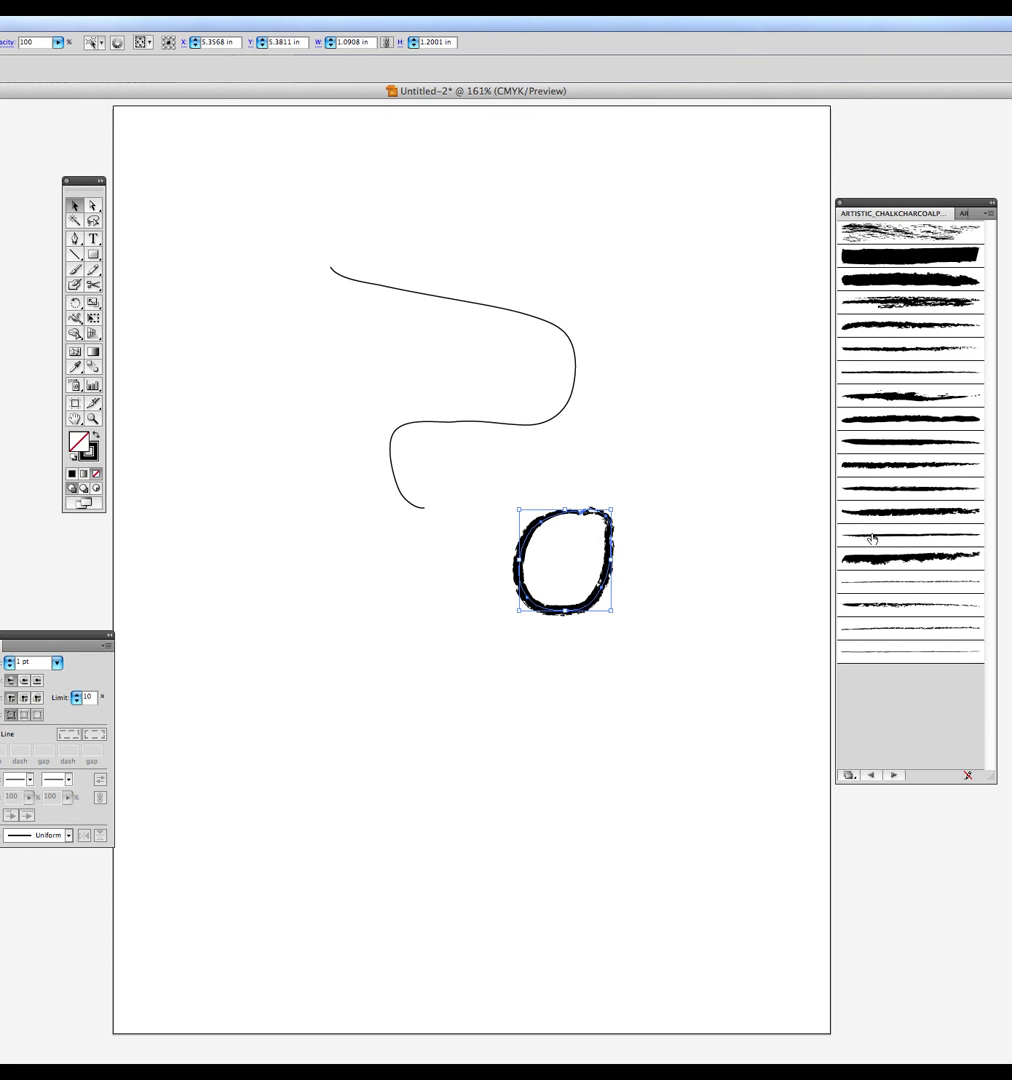
{"action": "left_click", "coordinate": [873, 557]}
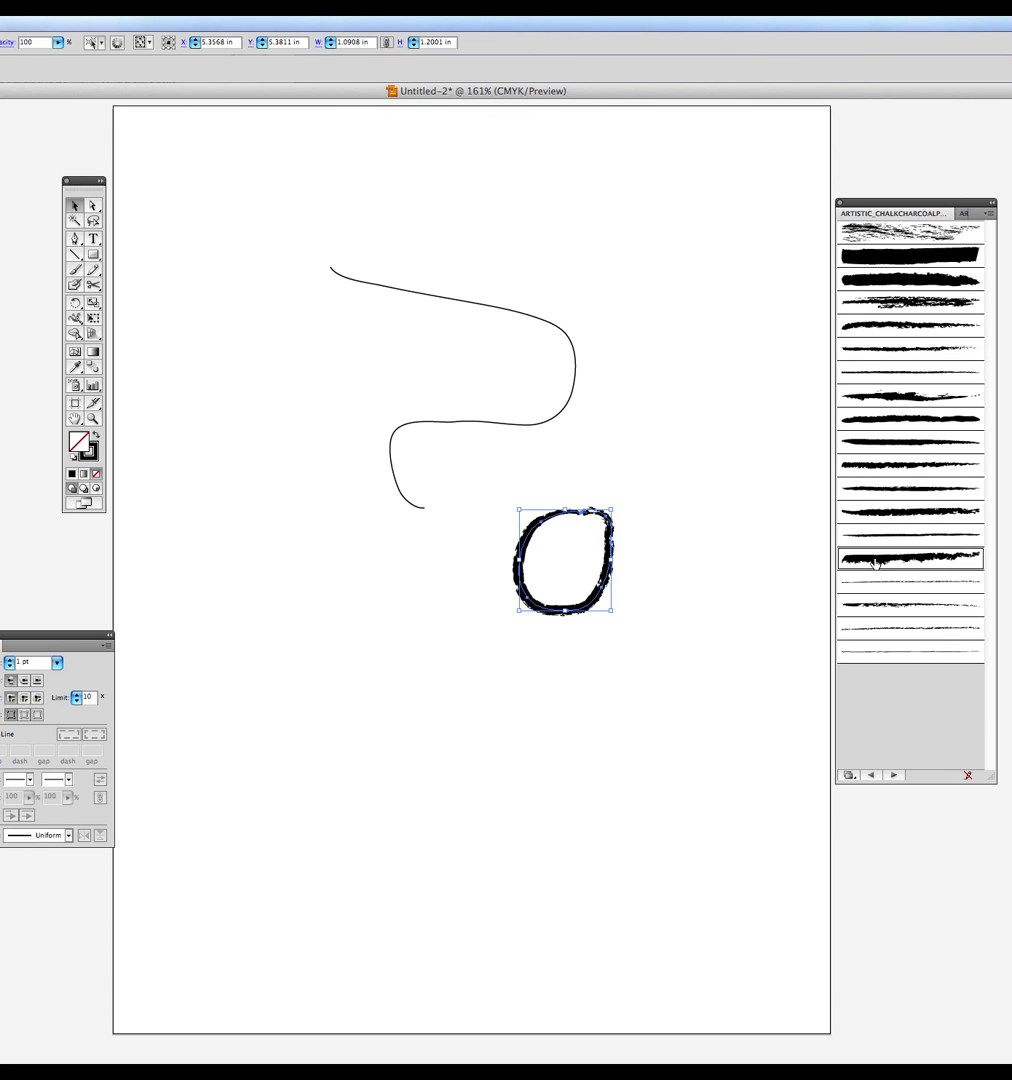
{"action": "left_click", "coordinate": [964, 218]}
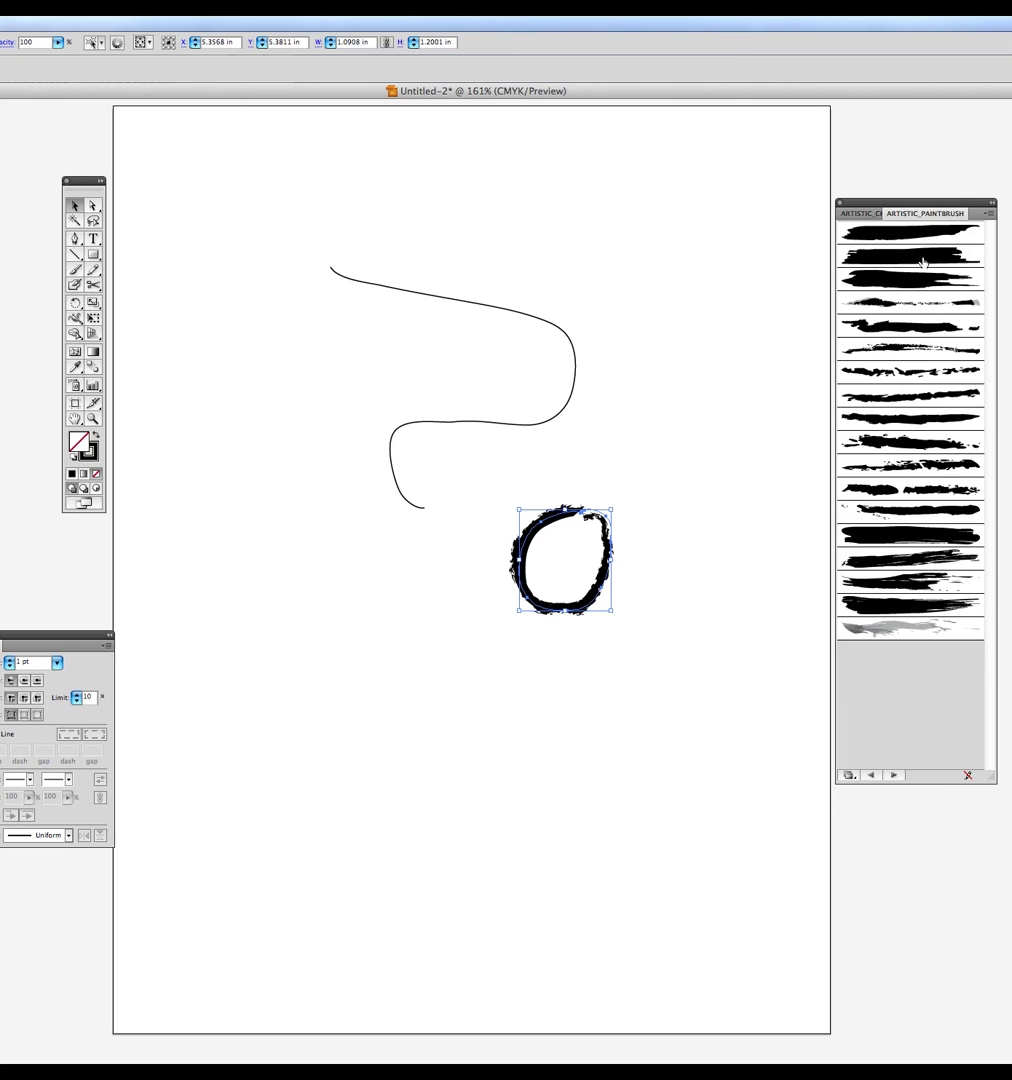
{"action": "left_click", "coordinate": [877, 630]}
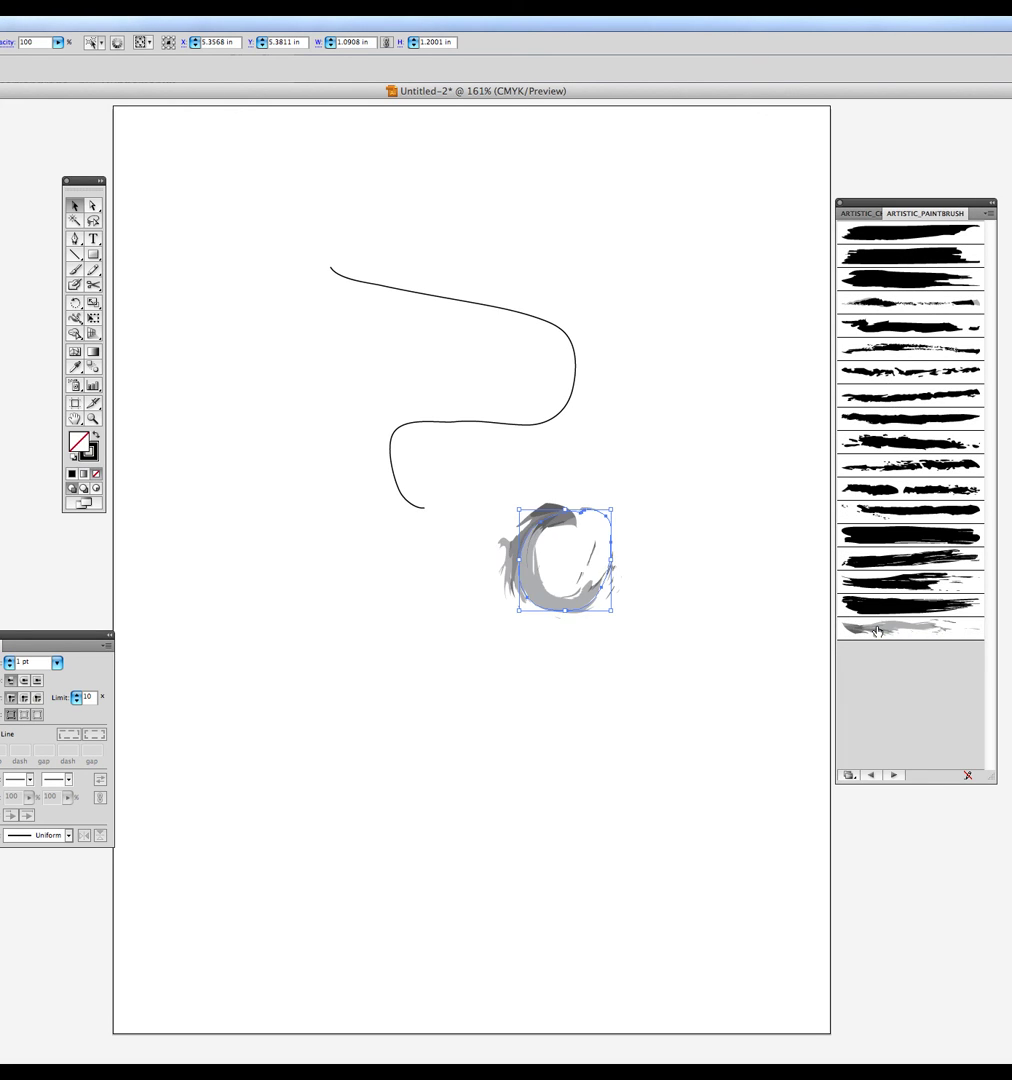
{"action": "left_click", "coordinate": [660, 597]}
{"action": "mouse_move", "coordinate": [590, 607]}
{"action": "left_mouse_down"}
{"action": "mouse_move", "coordinate": [566, 624]}
{"action": "mouse_move", "coordinate": [586, 545]}
{"action": "left_mouse_up"}
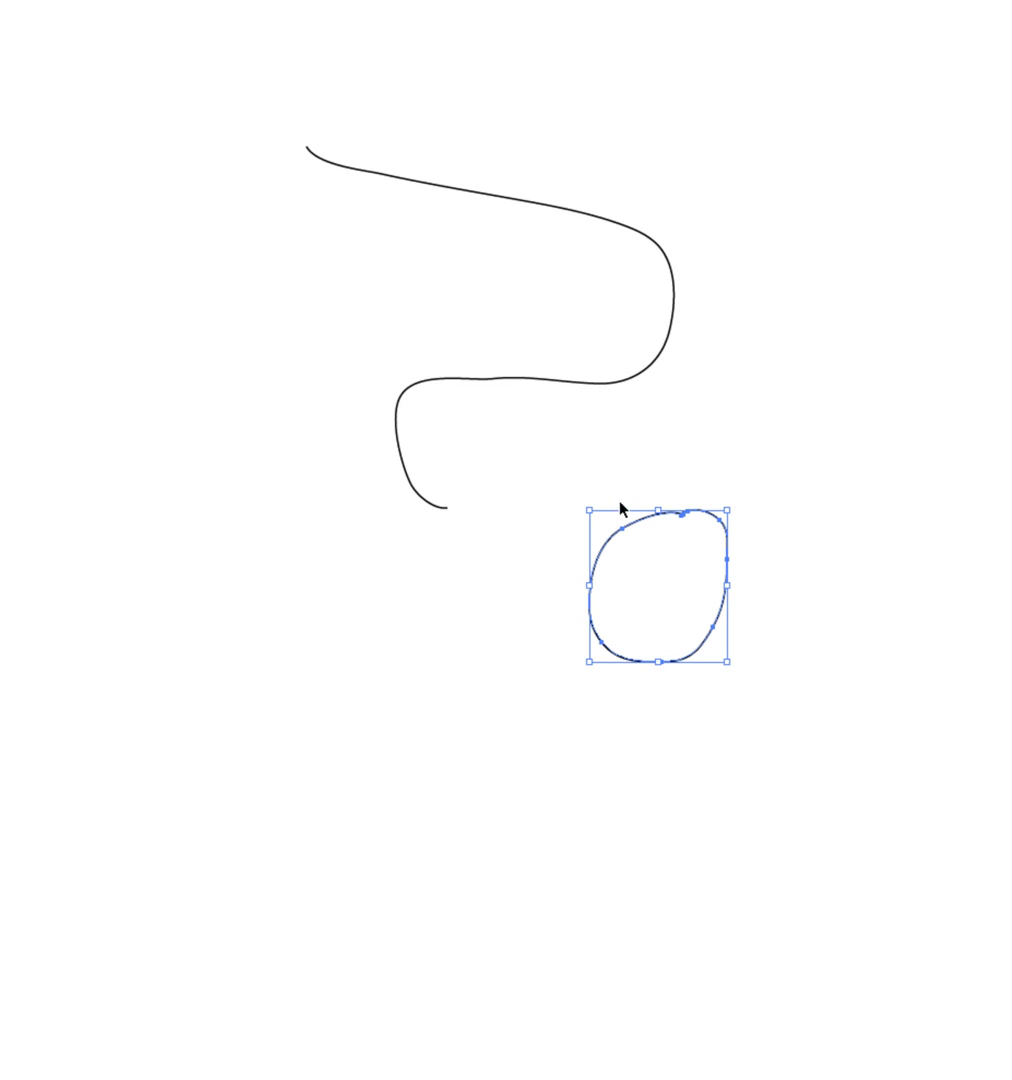
Give the closed loop a 7 pt stroke weight in the Stroke panel, then deselect it
{"action": "key", "text": "ctrl+F10"}
{"action": "left_click_drag", "start_coordinate": [197, 538], "coordinate": [453, 551]}
{"action": "left_click", "coordinate": [424, 580]}
{"action": "key", "text": "Escape"}
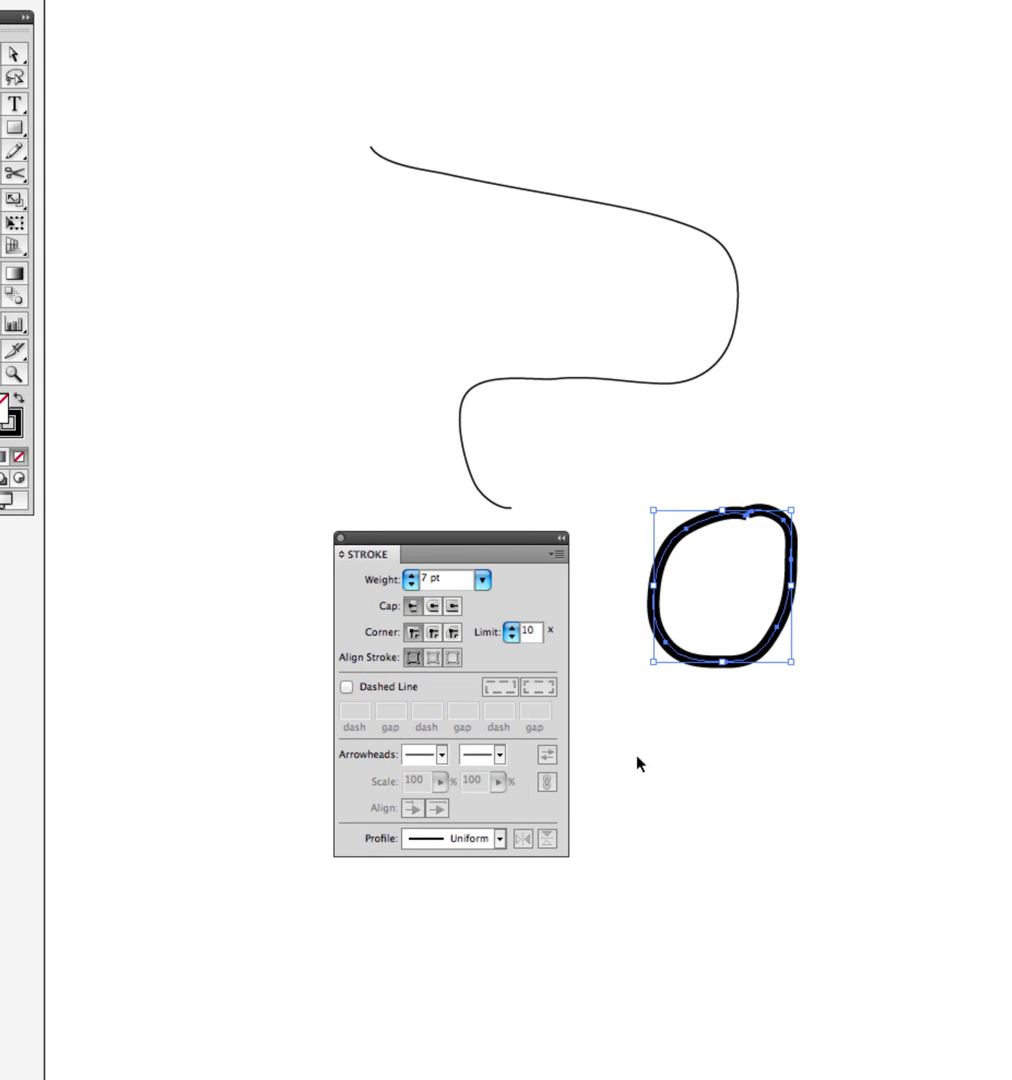
{"action": "left_click", "coordinate": [675, 757]}
{"action": "mouse_move", "coordinate": [535, 547]}
{"action": "left_mouse_down"}
{"action": "mouse_move", "coordinate": [385, 612]}
{"action": "mouse_move", "coordinate": [108, 572]}
{"action": "left_mouse_up"}
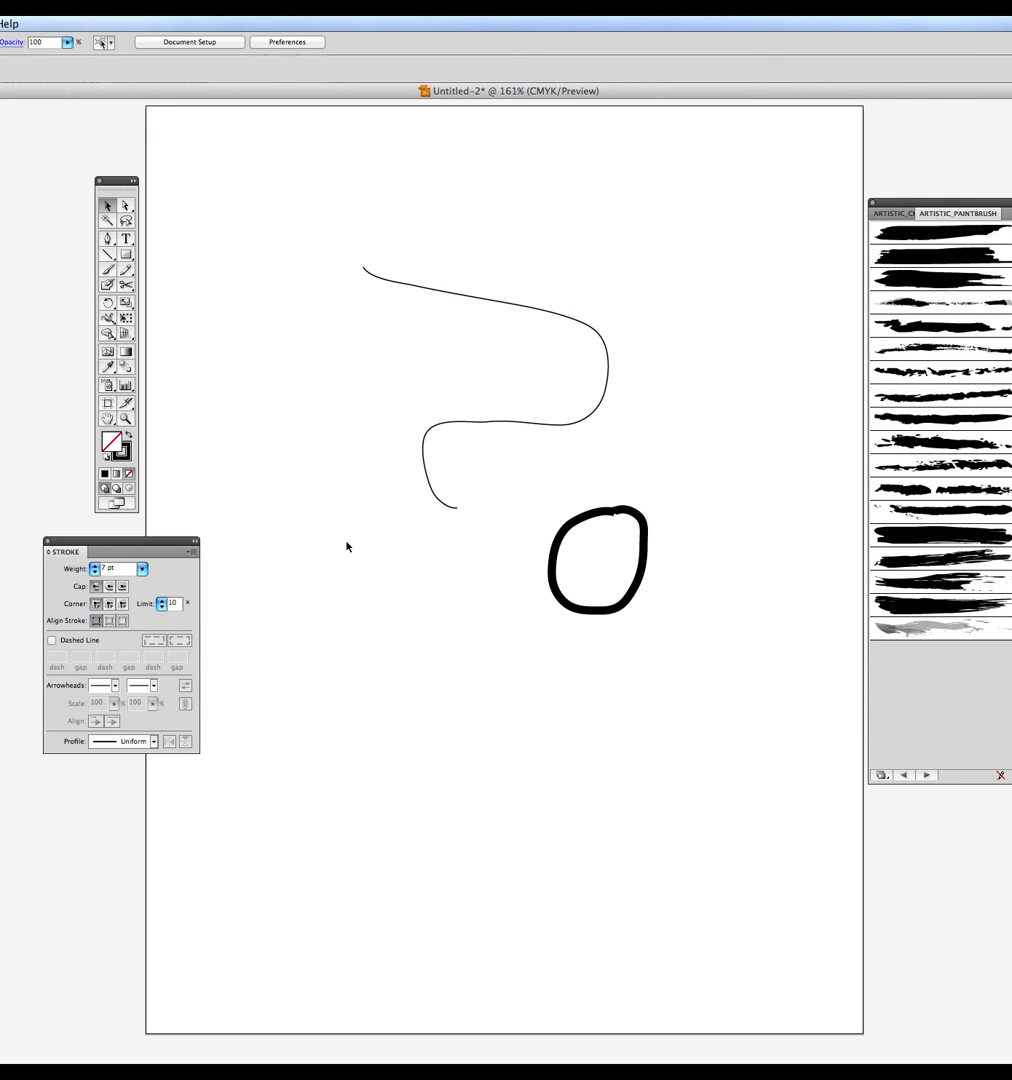